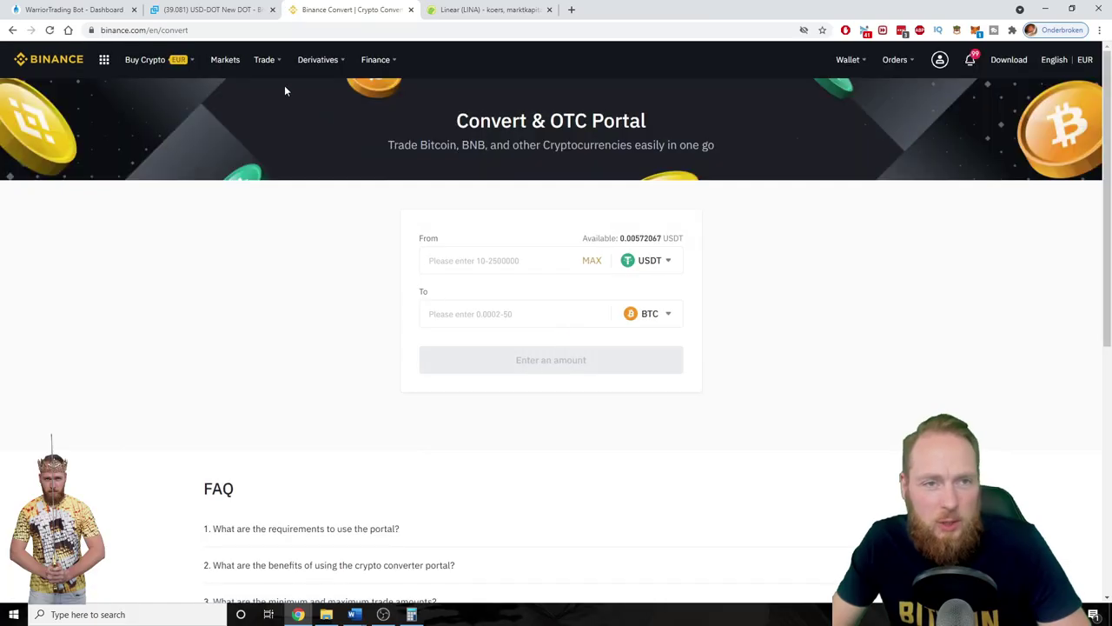
Open Trade > Convert and set the pair to convert EUR into USDT
mouse_move(273, 65)
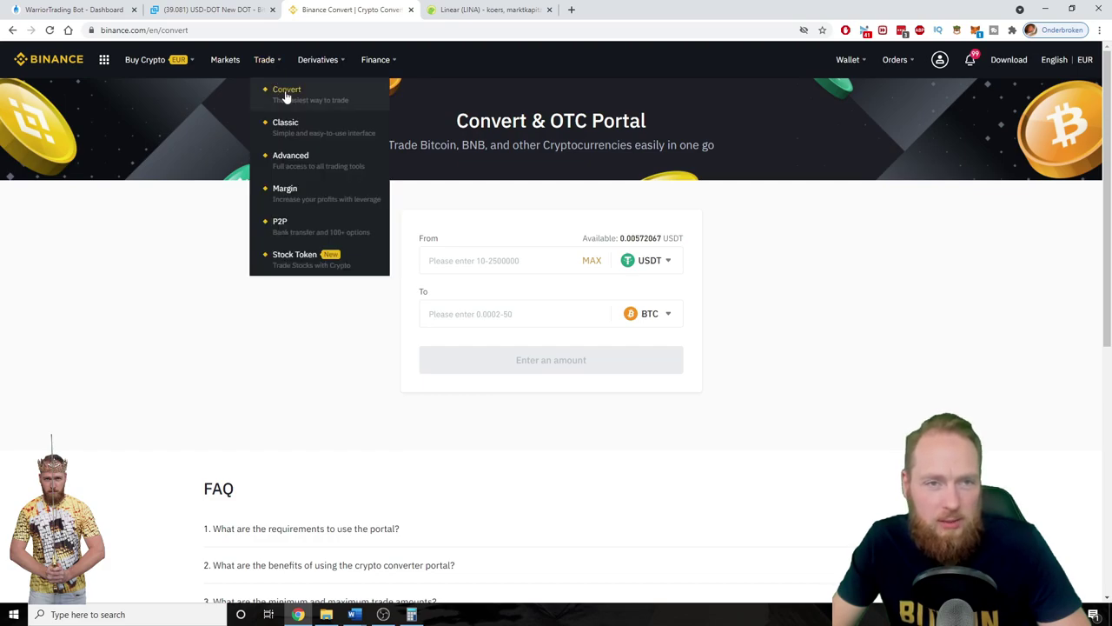
left_click(286, 94)
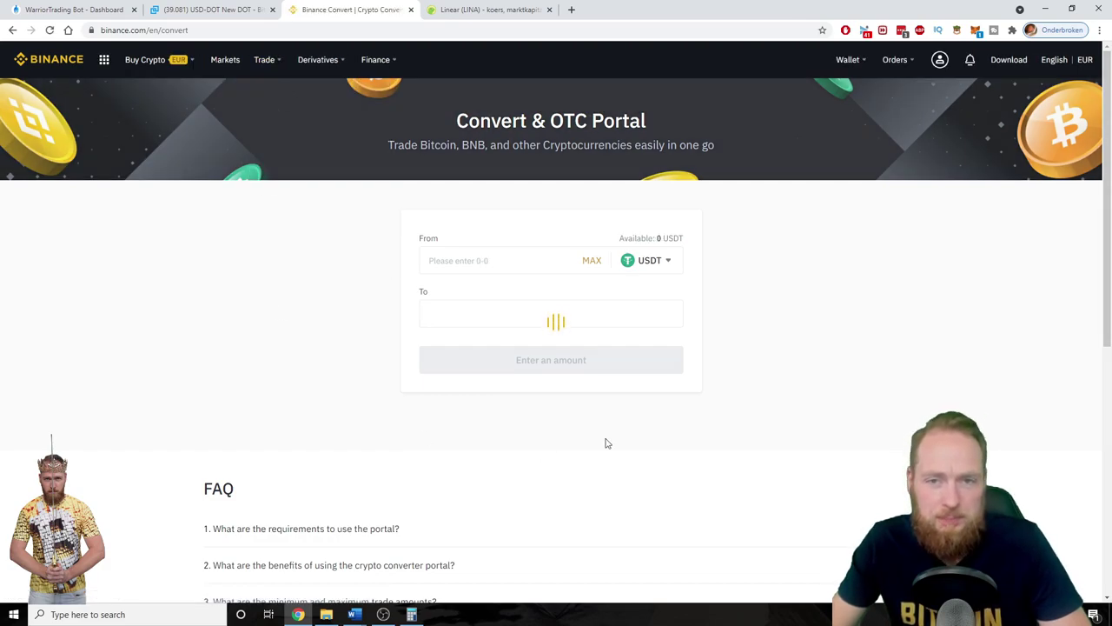
left_click(667, 263)
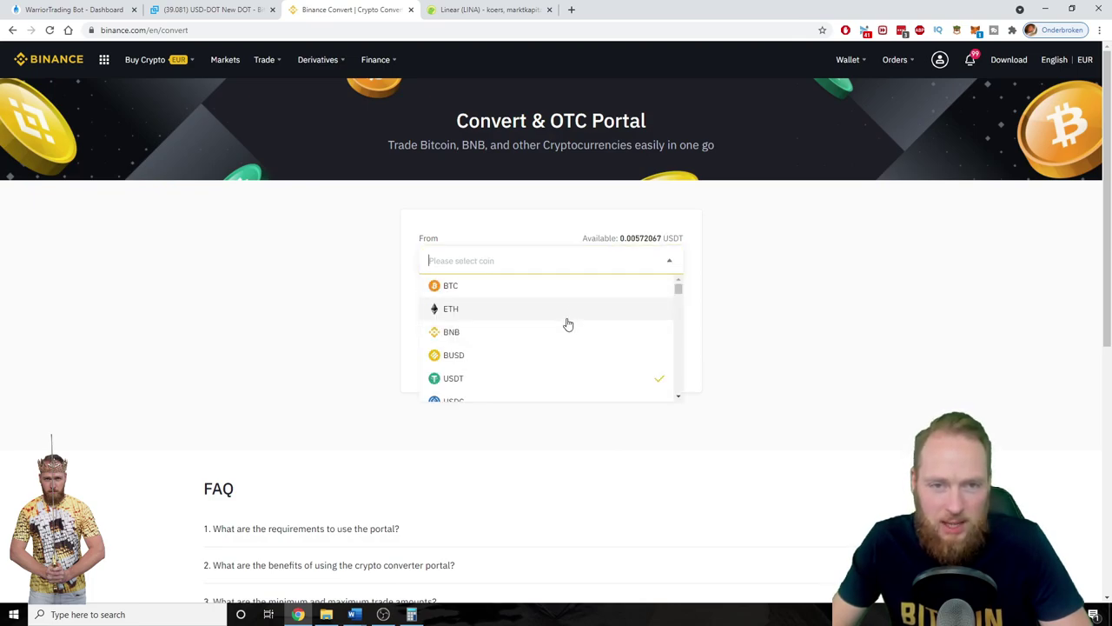
scroll(558, 319, "down", 6)
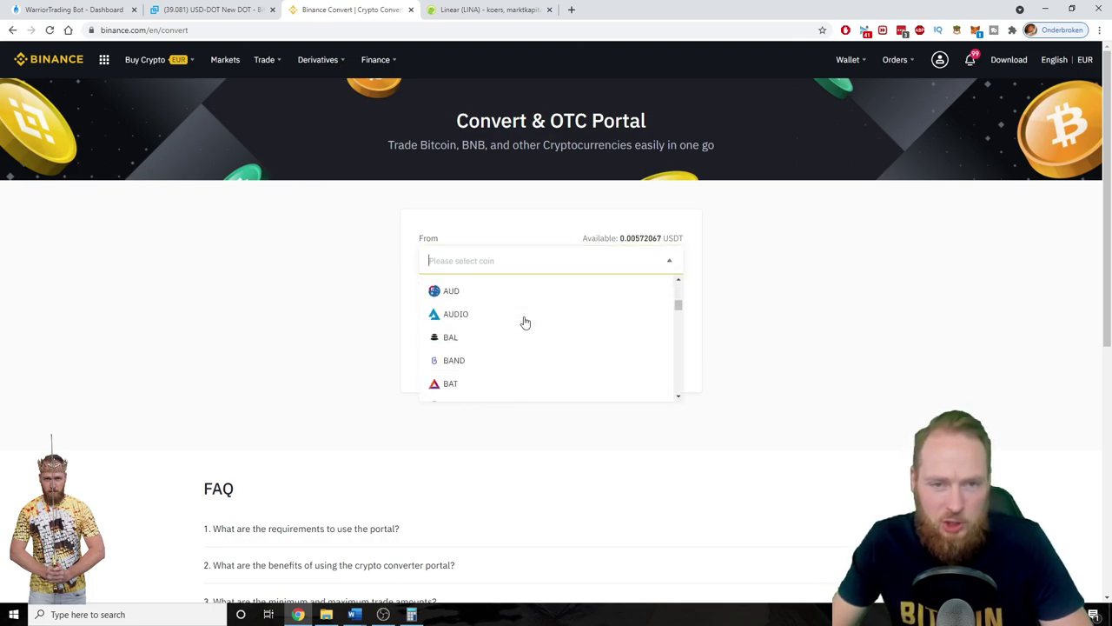
scroll(525, 321, "down", 6)
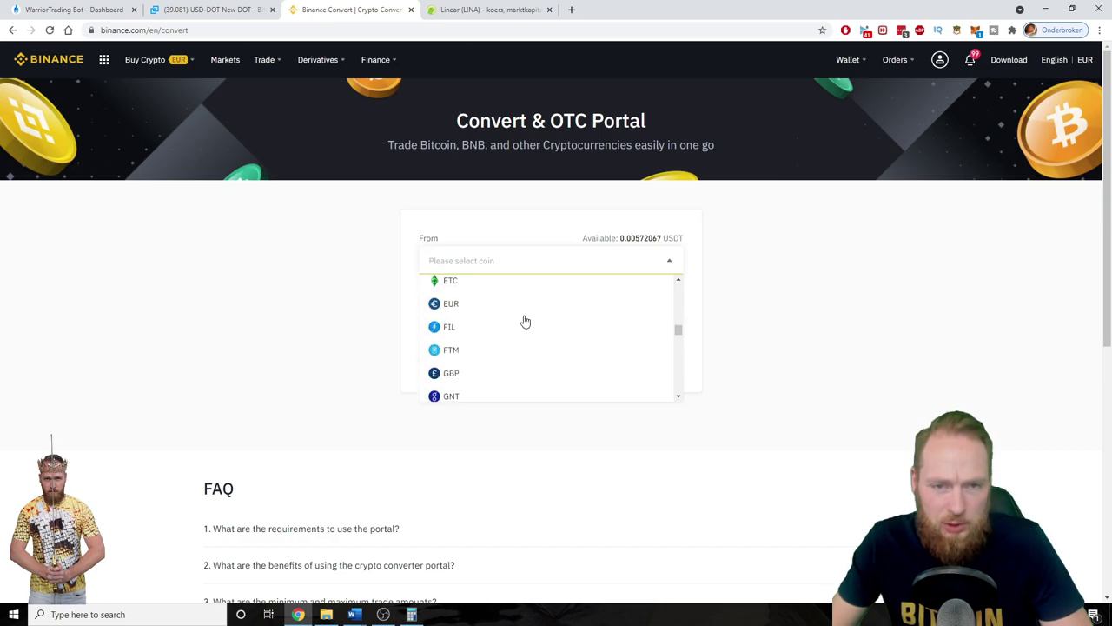
scroll(514, 336, "up", 2)
left_click(458, 296)
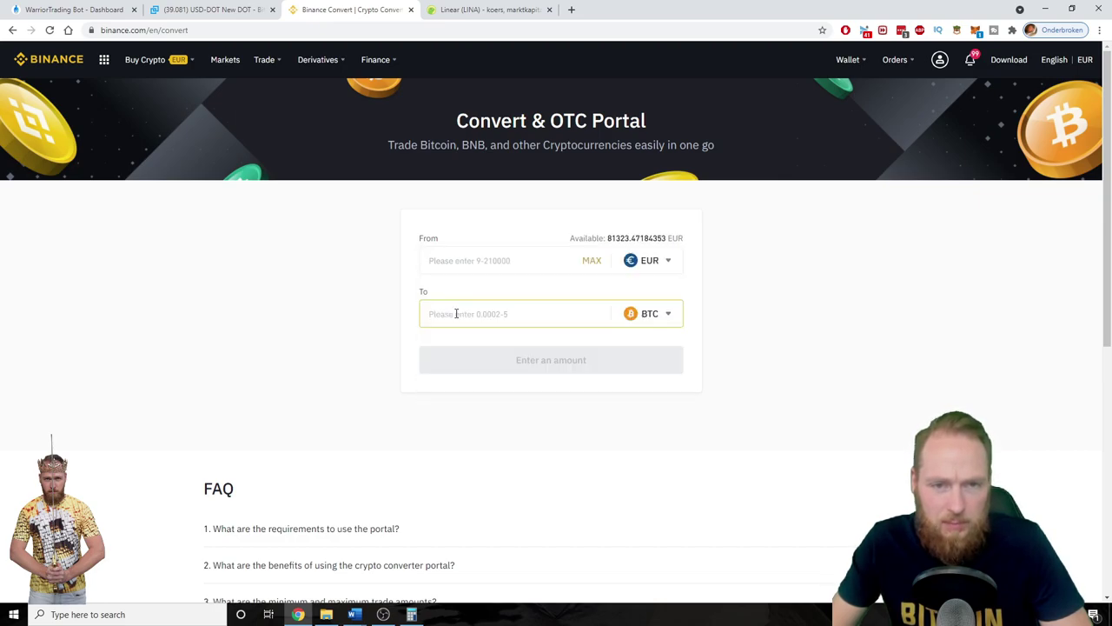
left_click(661, 314)
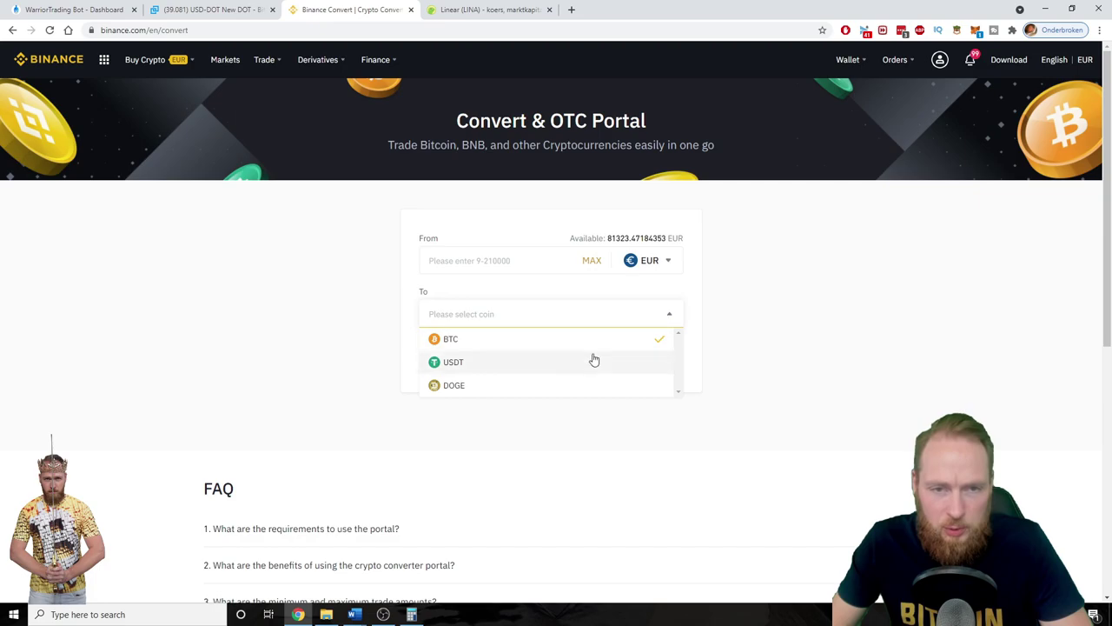
scroll(556, 344, "down", 1)
left_click(530, 306)
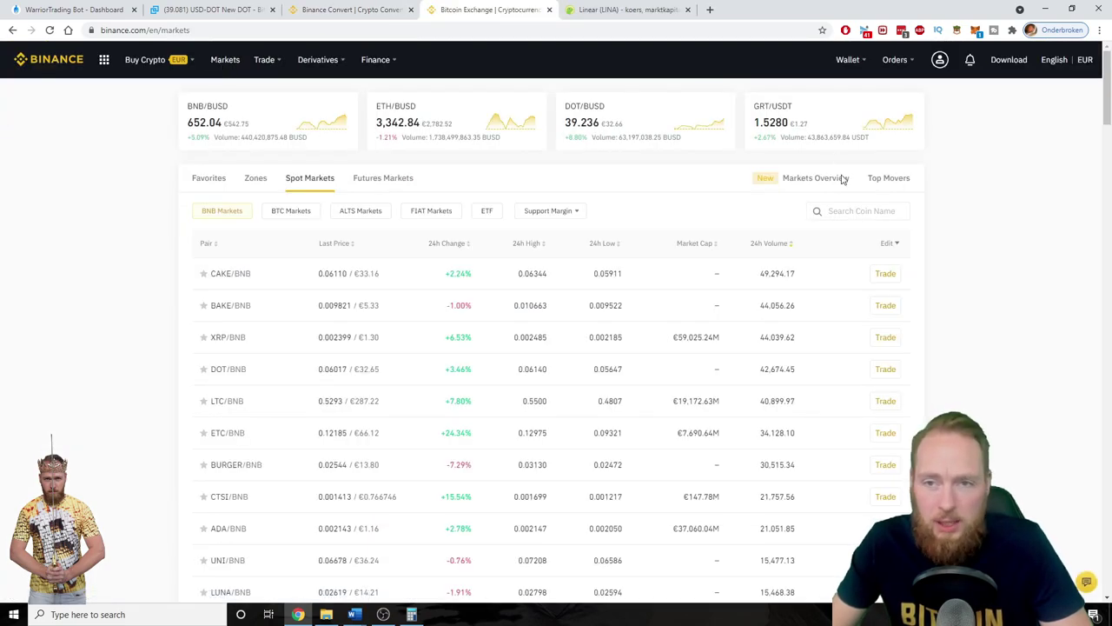
Search the markets for 'lina', check its BTC, ALTS and FIAT pairs, and return to Convert
left_click(844, 210)
type("lina")
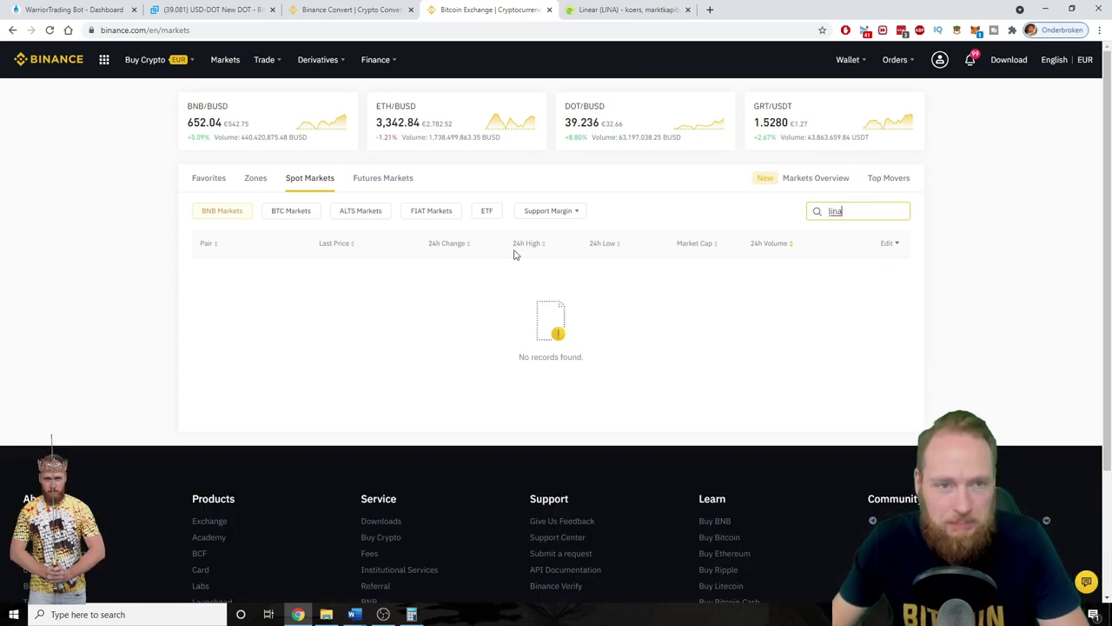
left_click(290, 212)
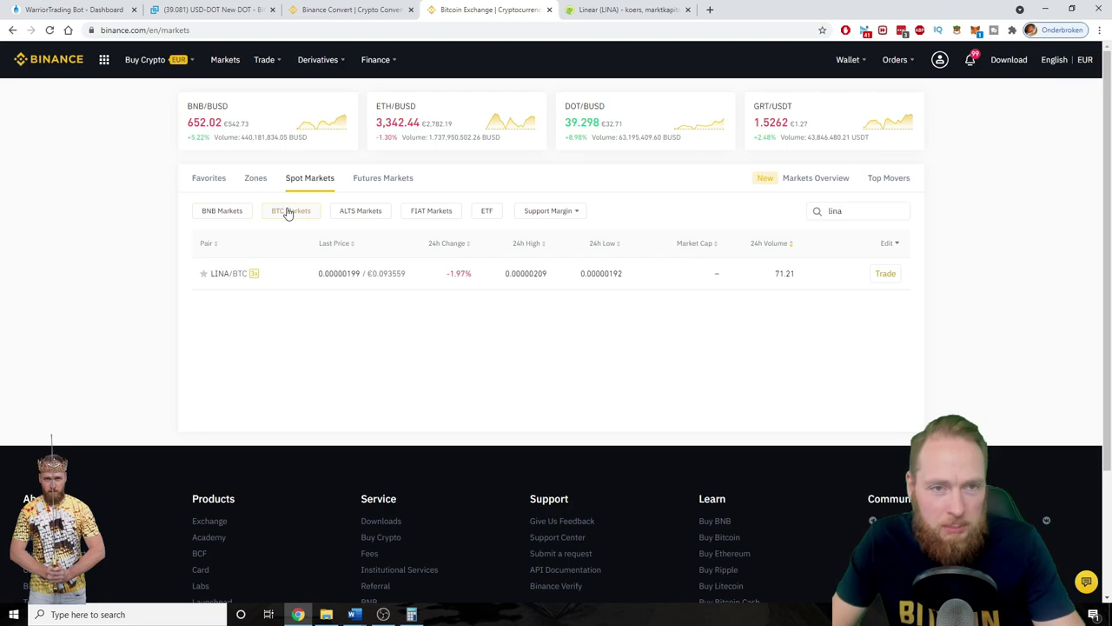
left_click(365, 214)
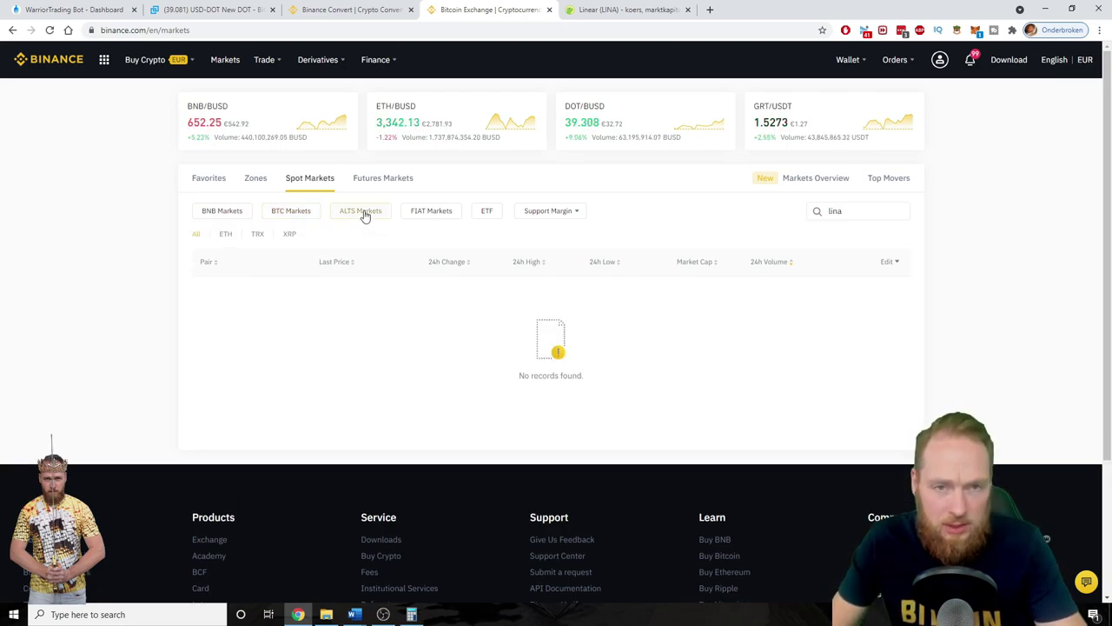
left_click(437, 214)
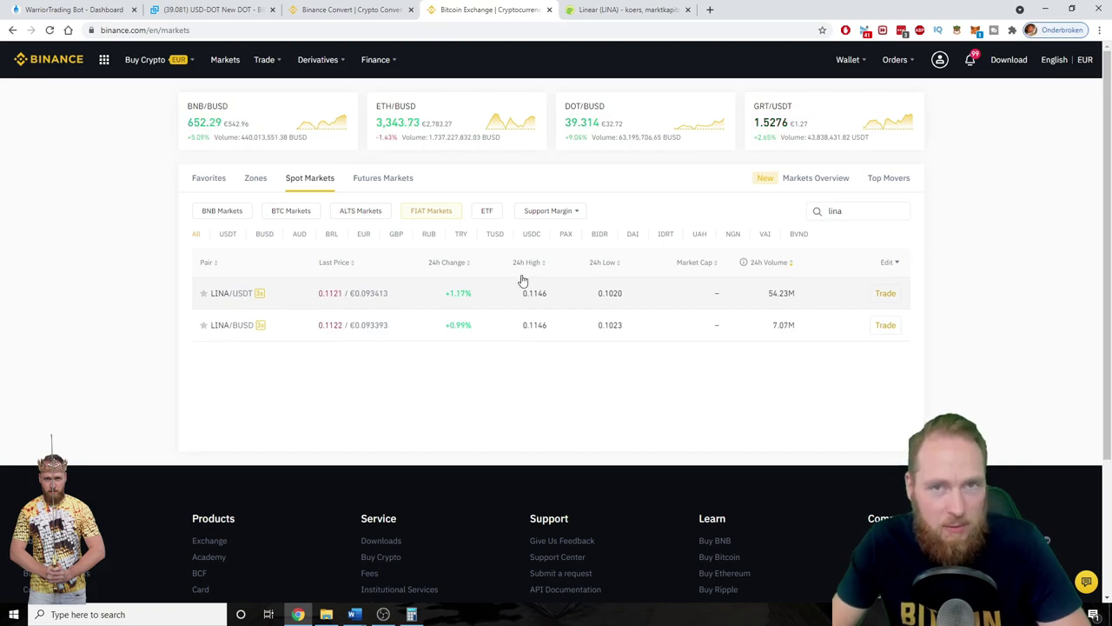
left_click(343, 10)
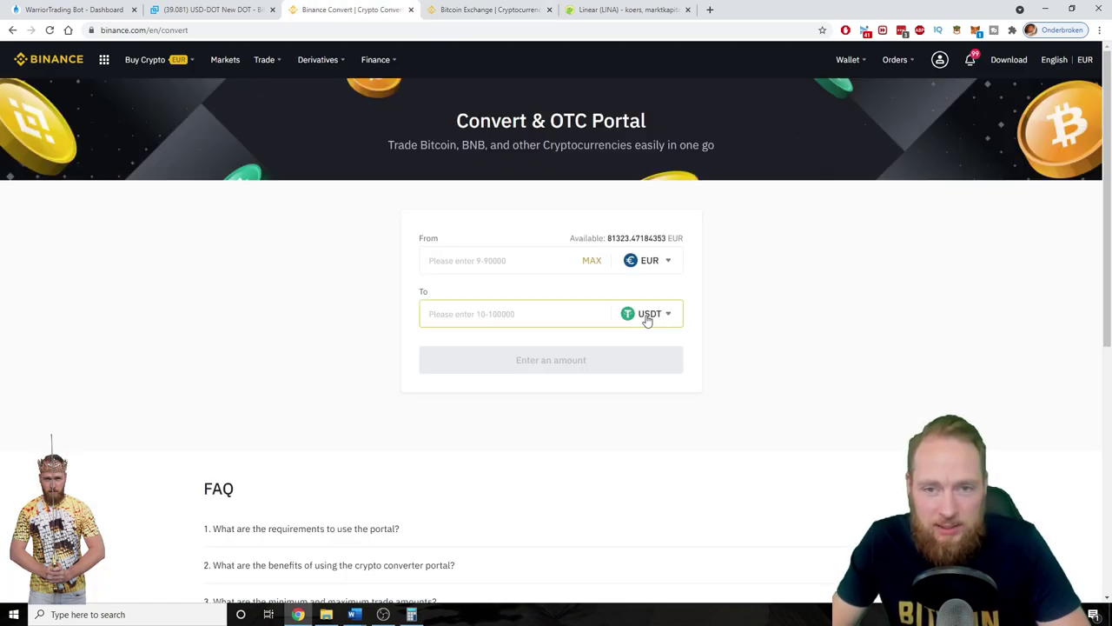
Preview converting 500 EUR into 598.765 USDT, then return to the markets tab
left_click(490, 264)
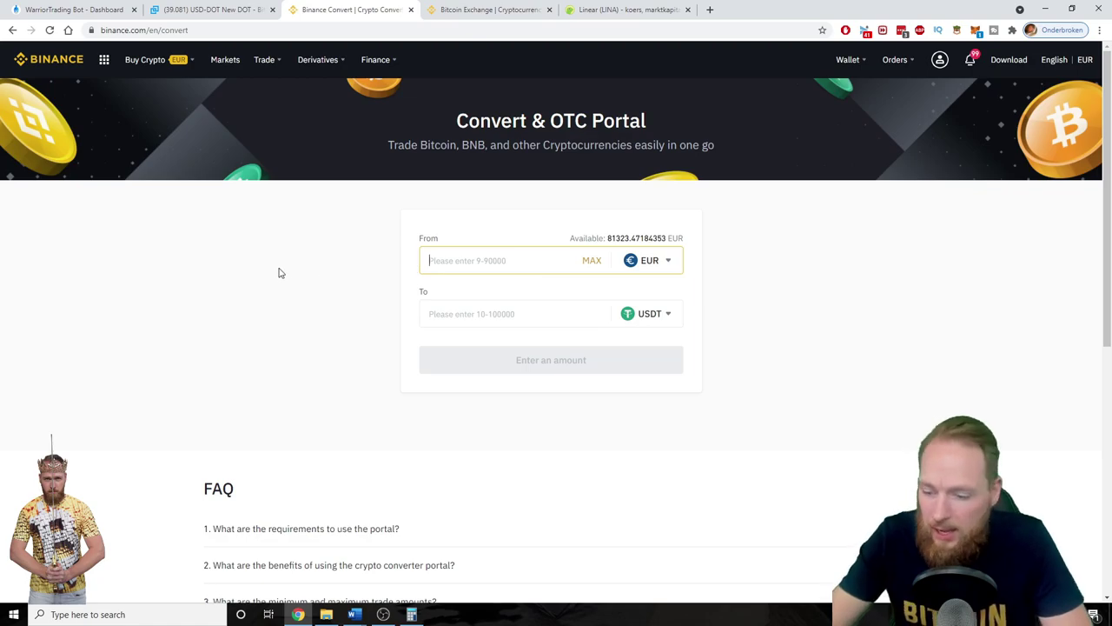
type("500")
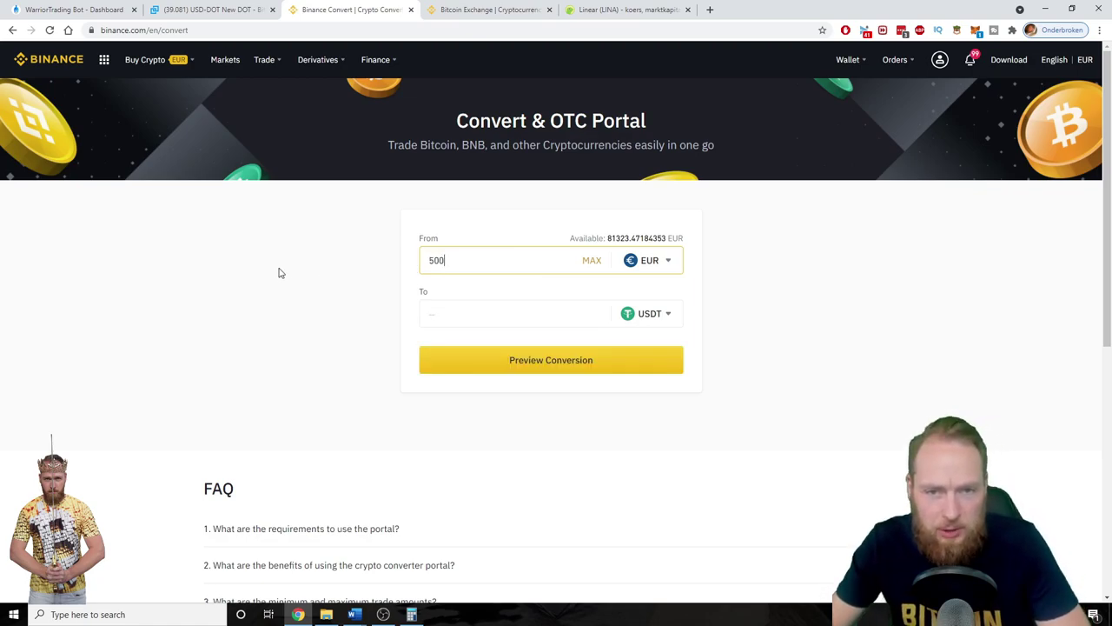
left_click(516, 371)
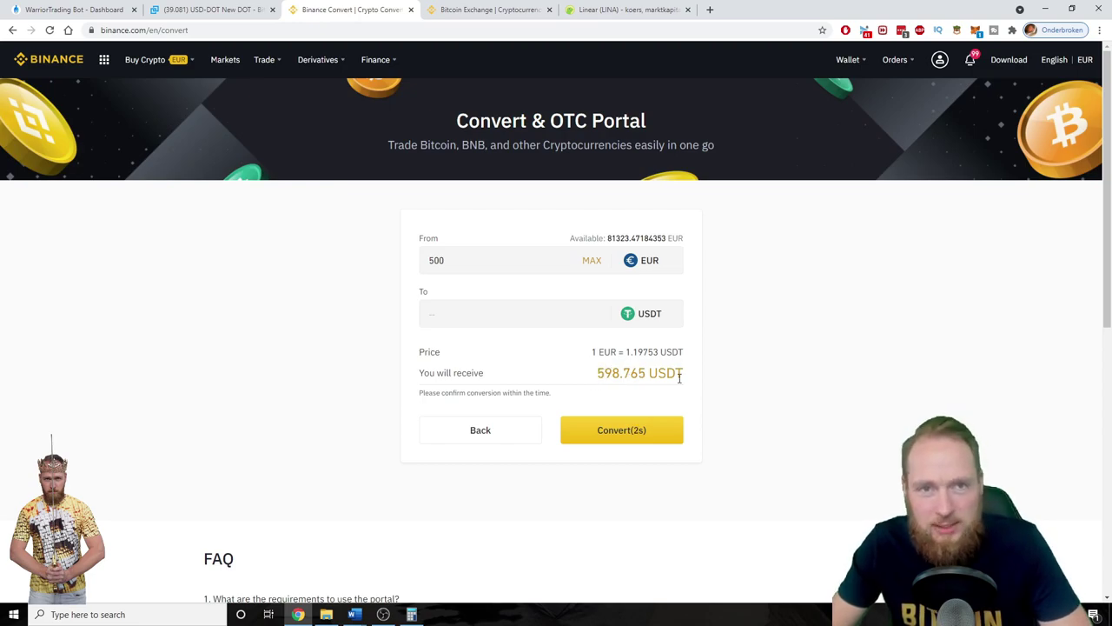
left_click(474, 10)
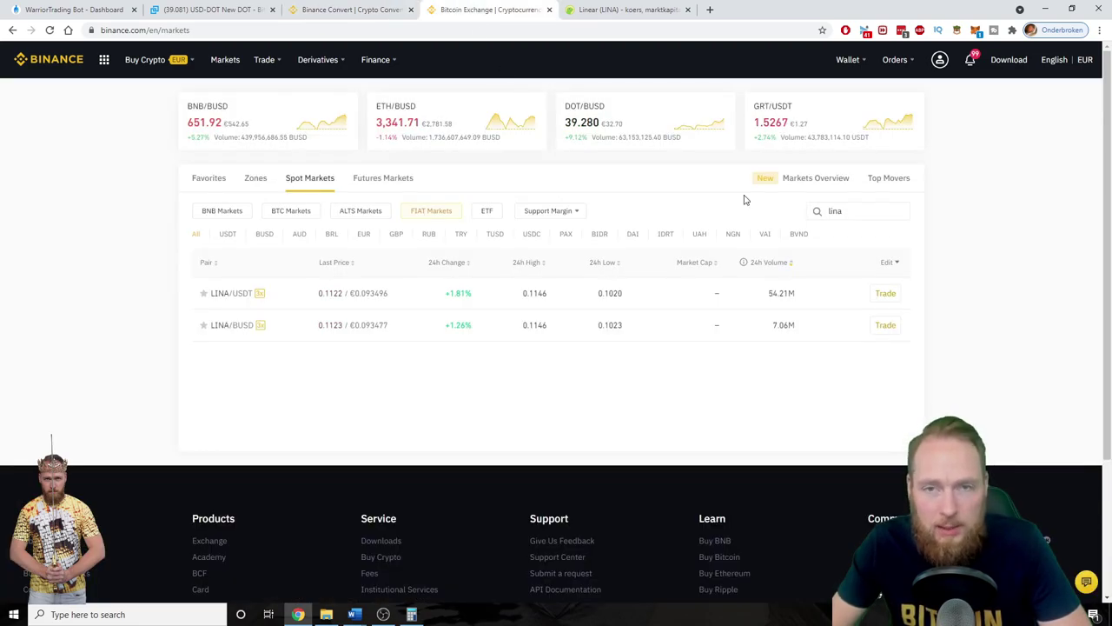
Search the fiat markets for 'eur' to find the EUR/USDT pair at 1.1983
left_click(224, 63)
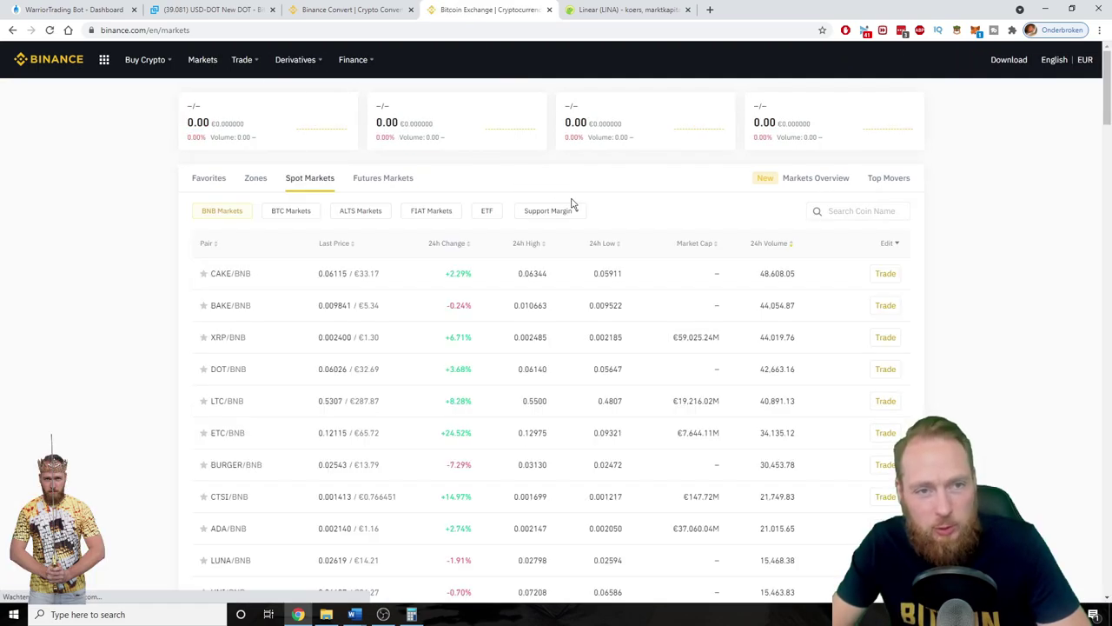
left_click(836, 211)
type("euro")
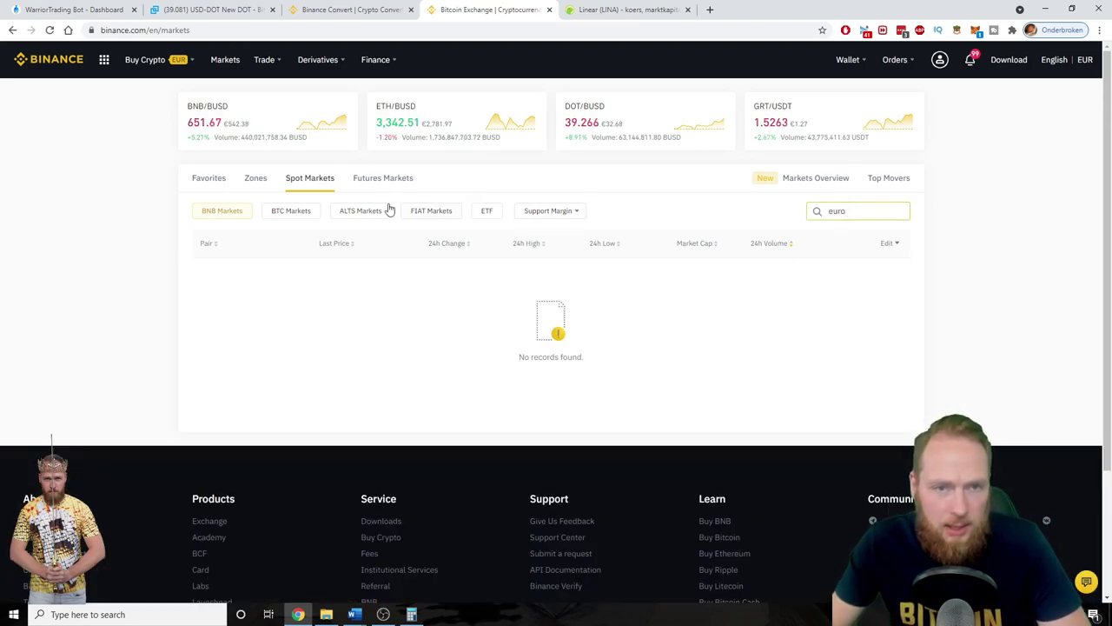
left_click(429, 215)
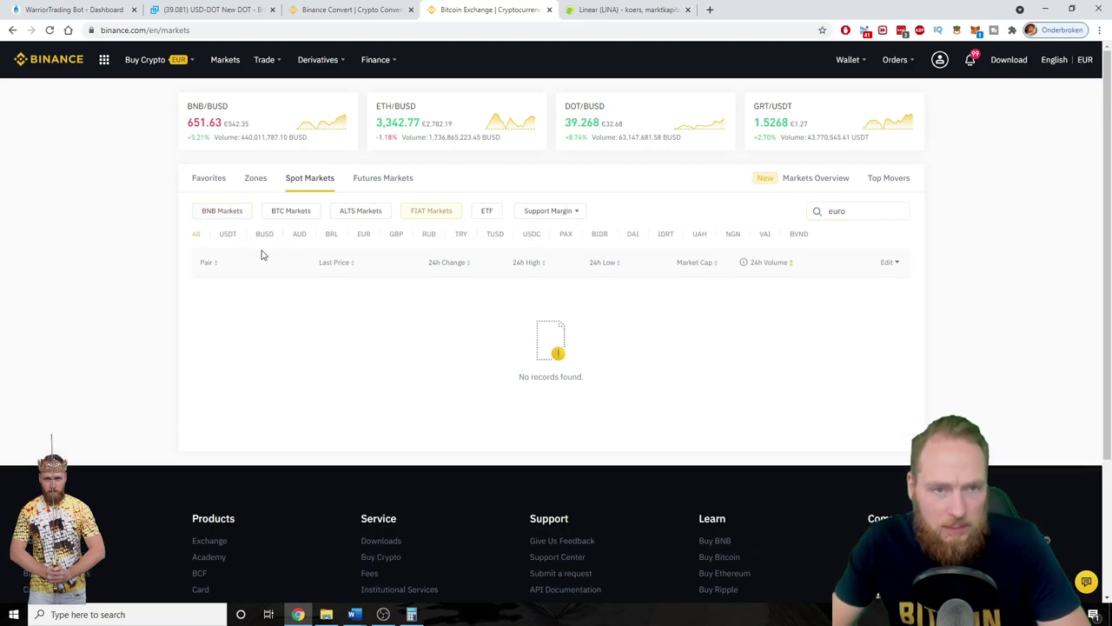
left_click(229, 235)
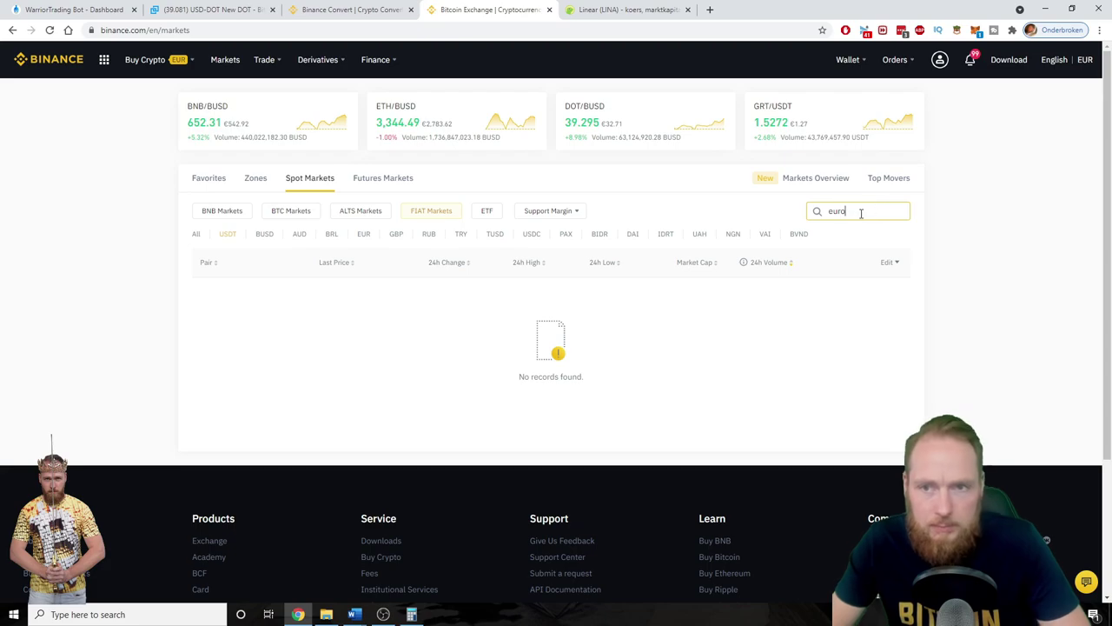
key("BackSpace")
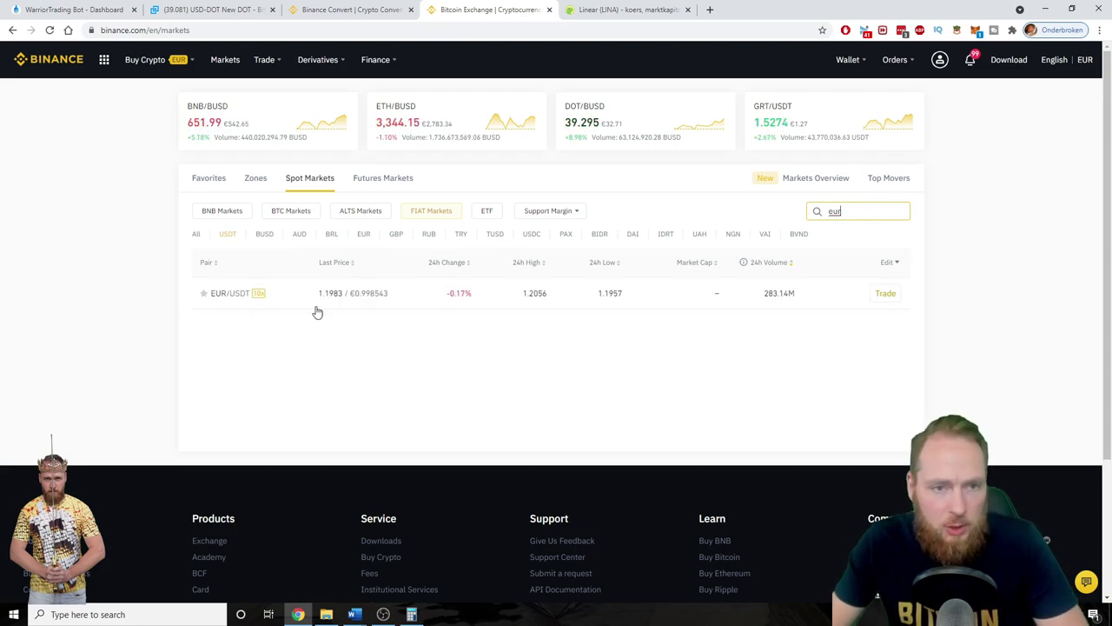
Open EUR/USDT trading in the Classic Trade layout
left_click(319, 295)
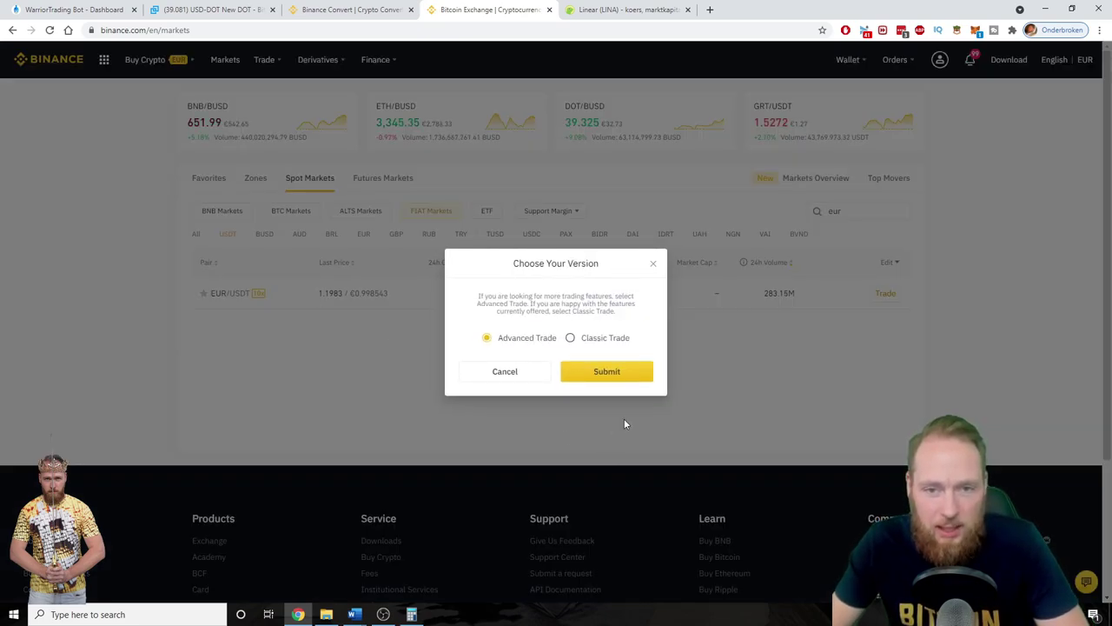
left_click(570, 338)
left_click(606, 374)
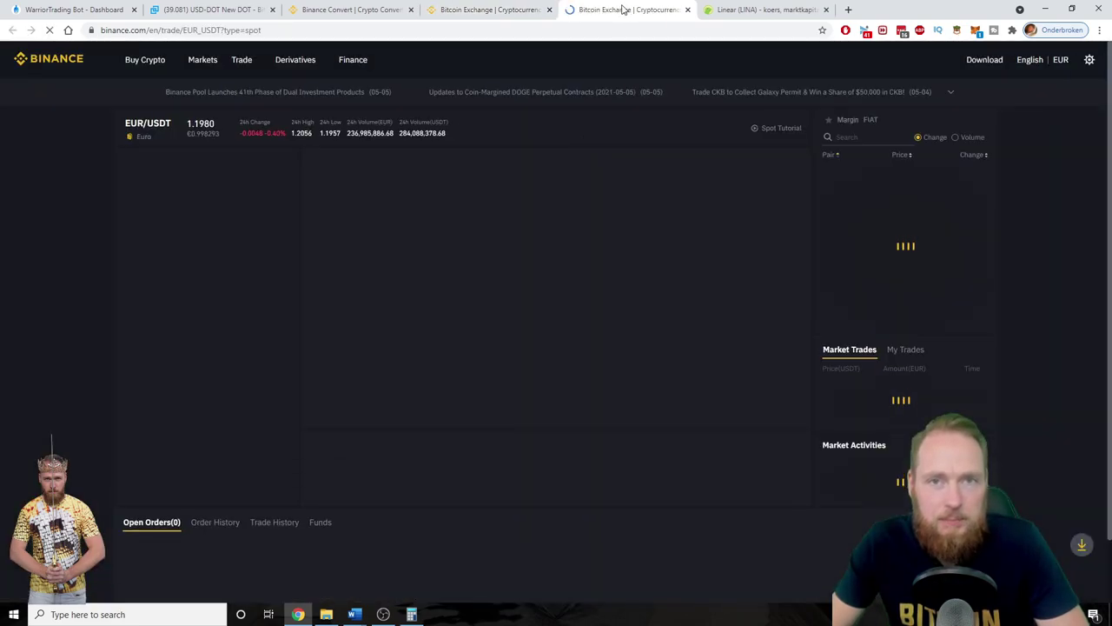
Place the trading tab beside Convert and enter 500 in the limit buy form
left_click_drag(624, 9, 511, 9)
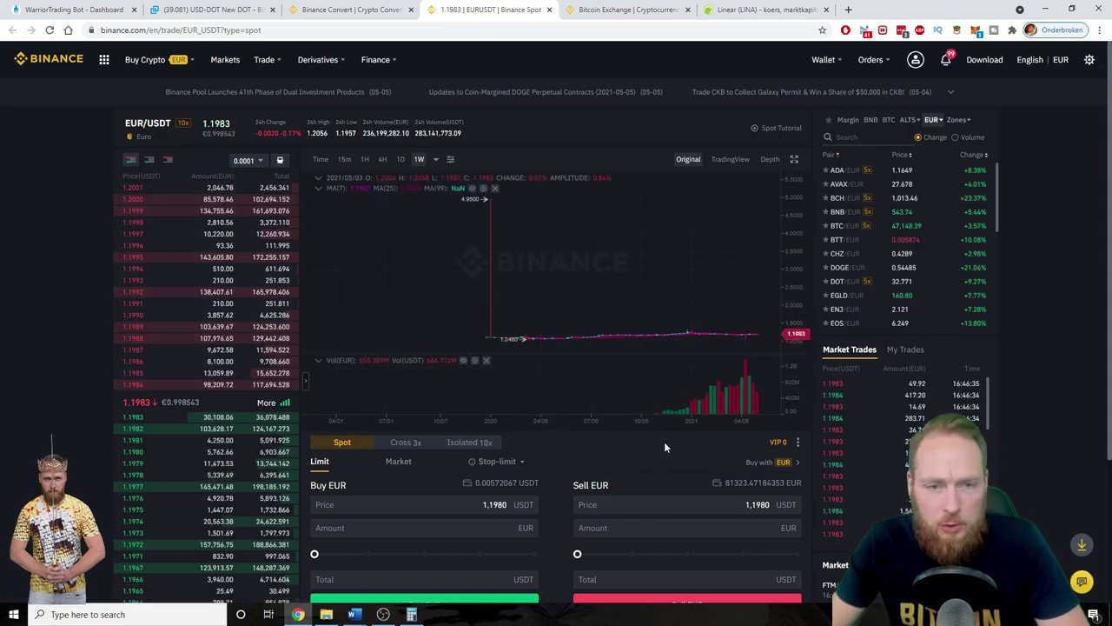
scroll(664, 447, "down", 1)
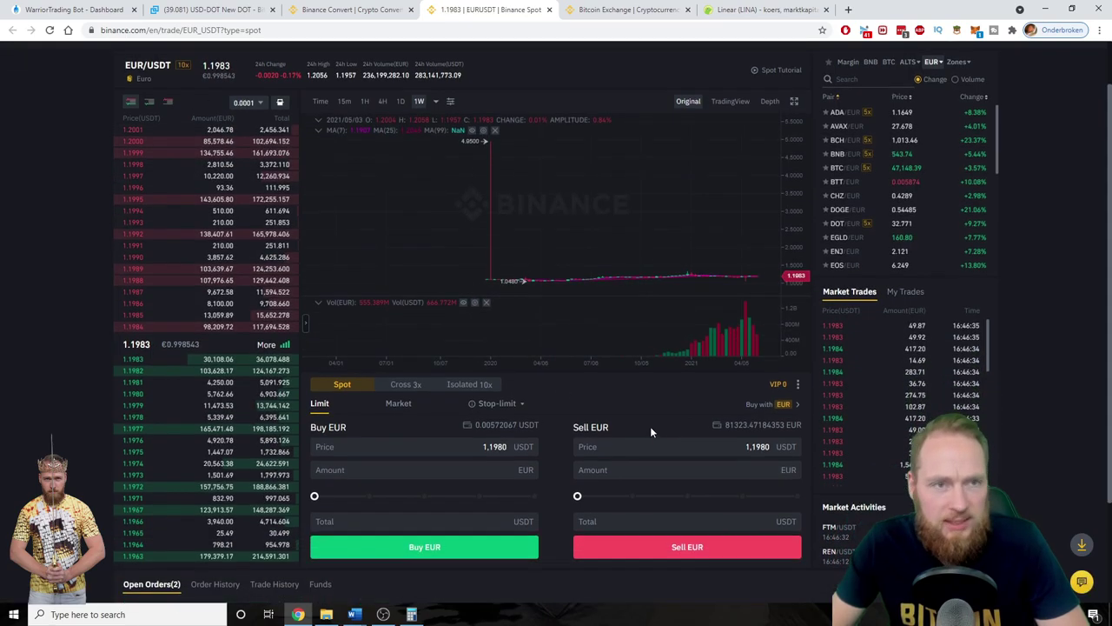
left_click(365, 447)
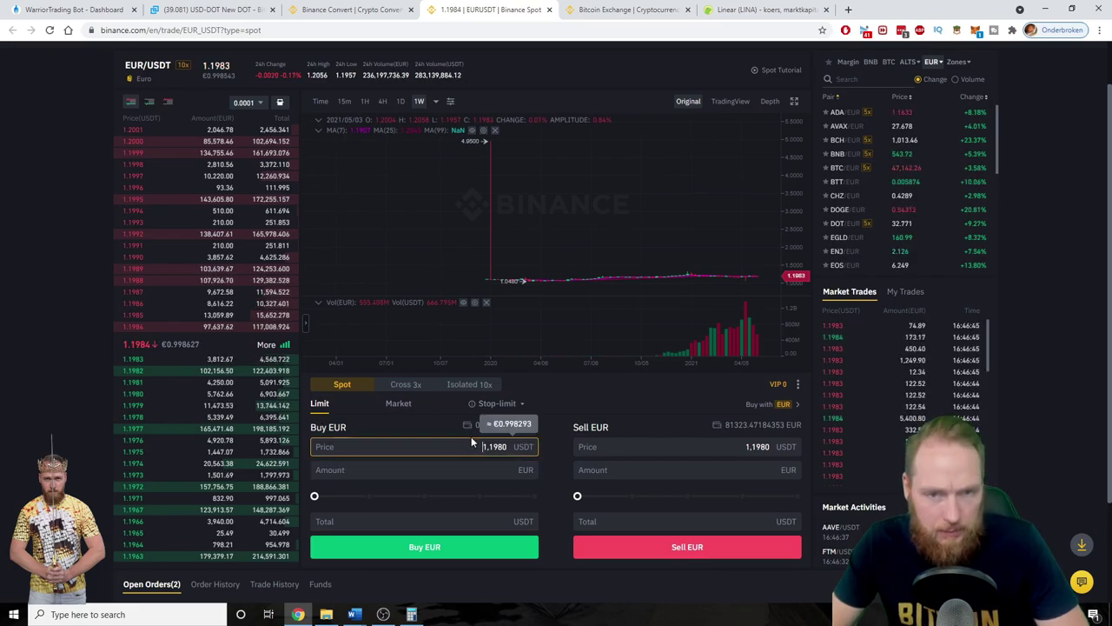
left_click(456, 469)
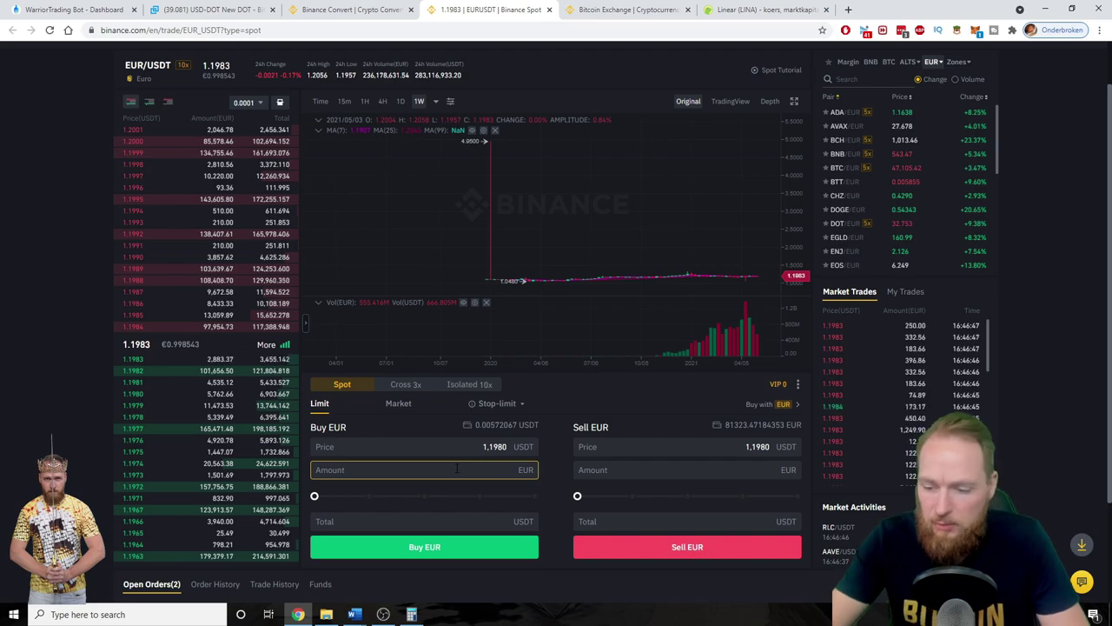
type("500")
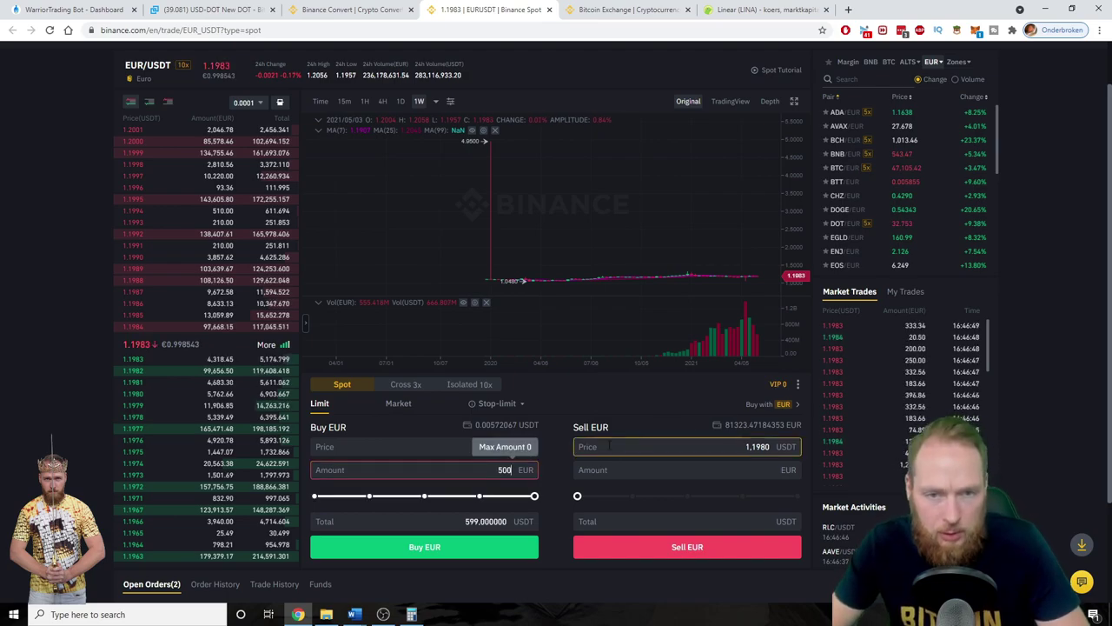
left_click(318, 522)
left_click(478, 427)
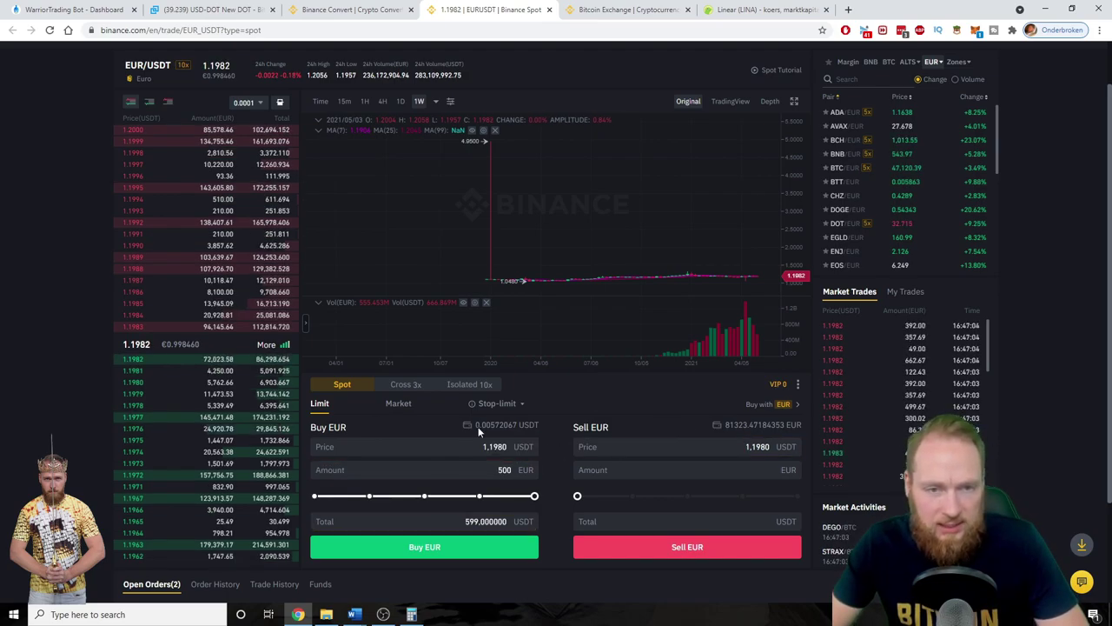
Sell 500 EUR for USDT with a market order
left_click(399, 404)
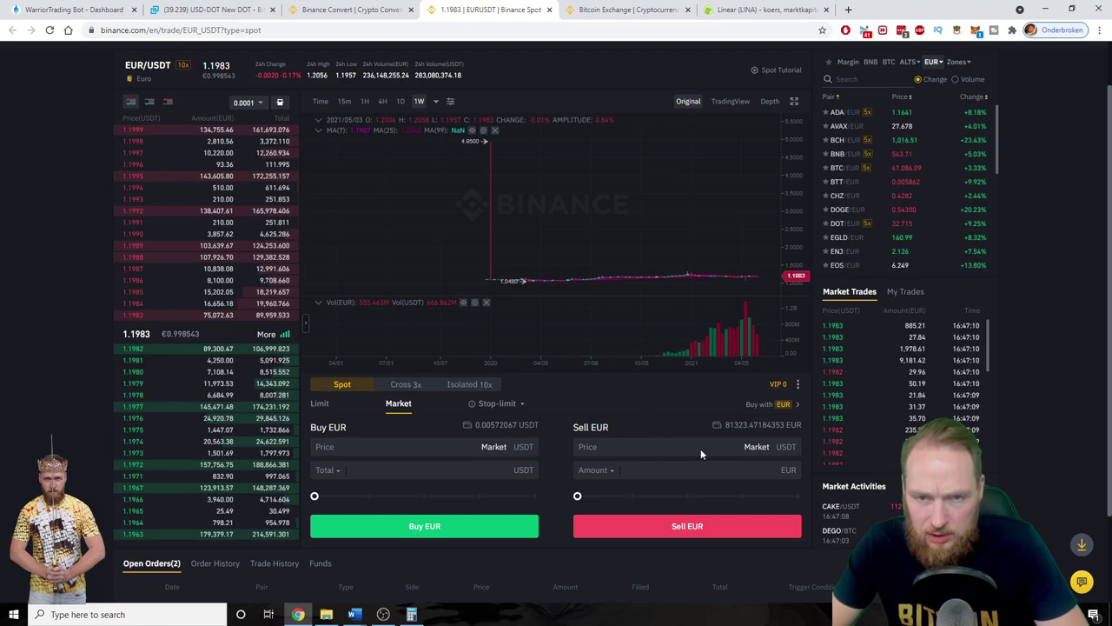
left_click(713, 460)
type("500")
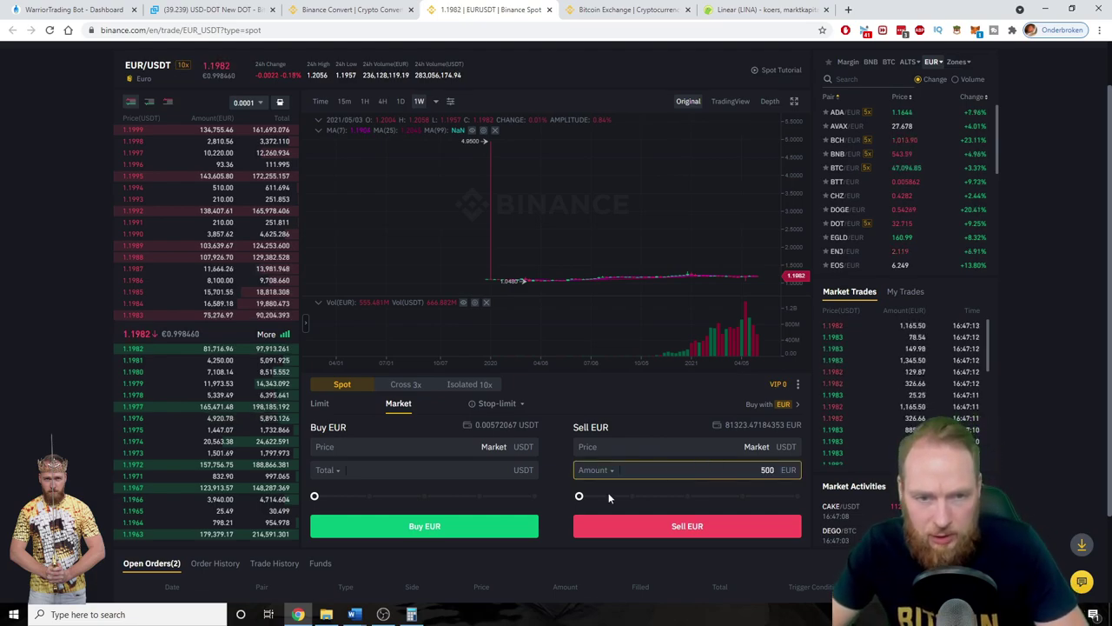
scroll(605, 497, "down", 1)
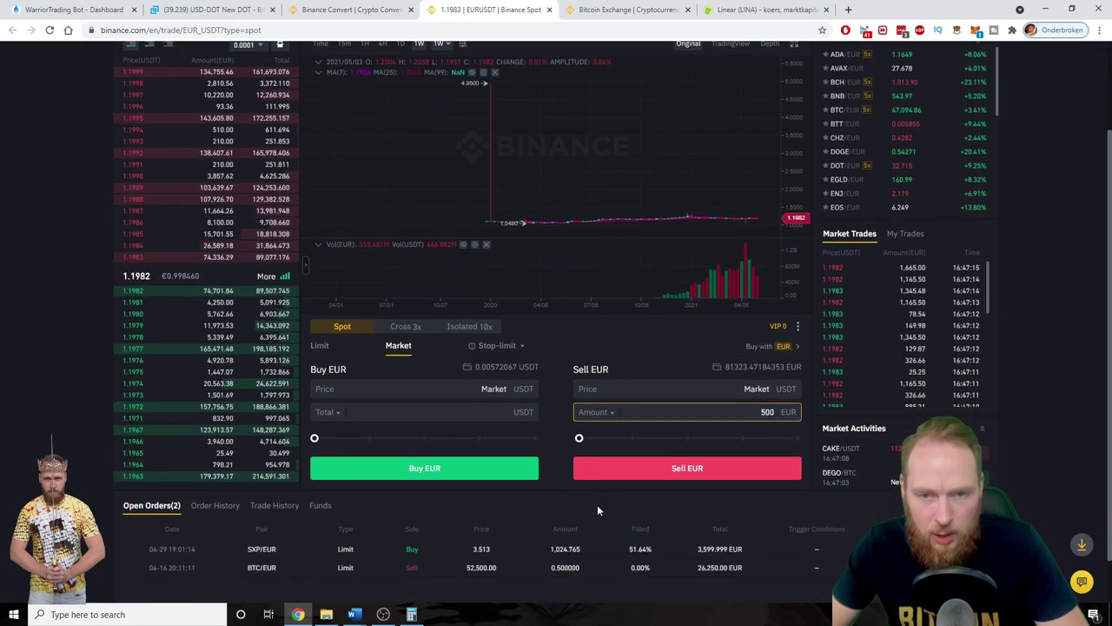
left_click(695, 468)
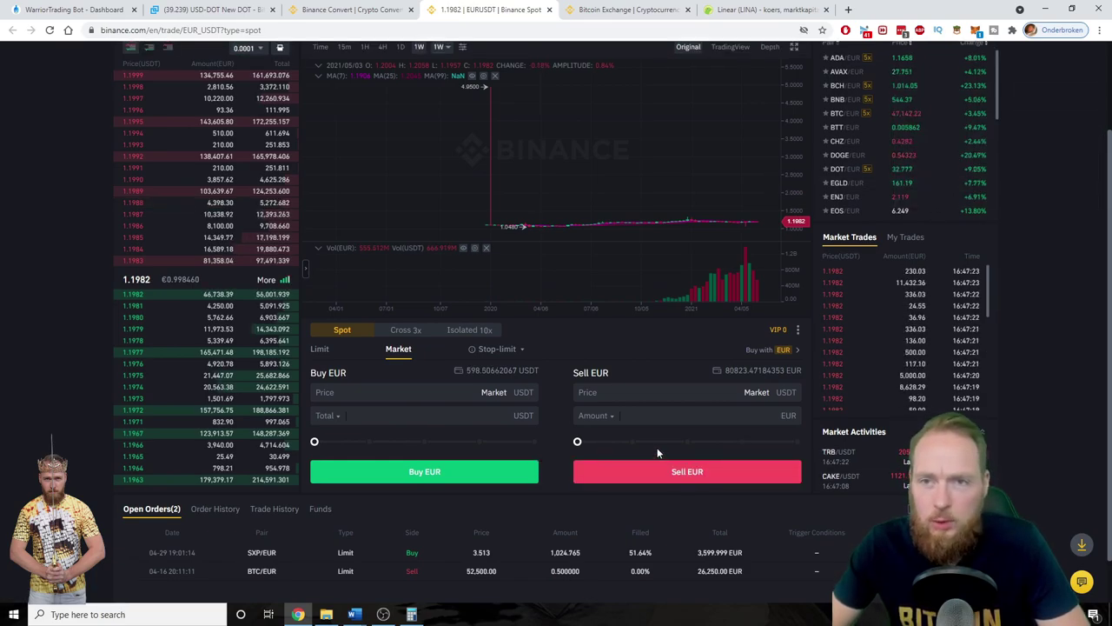
scroll(658, 462, "up", 2)
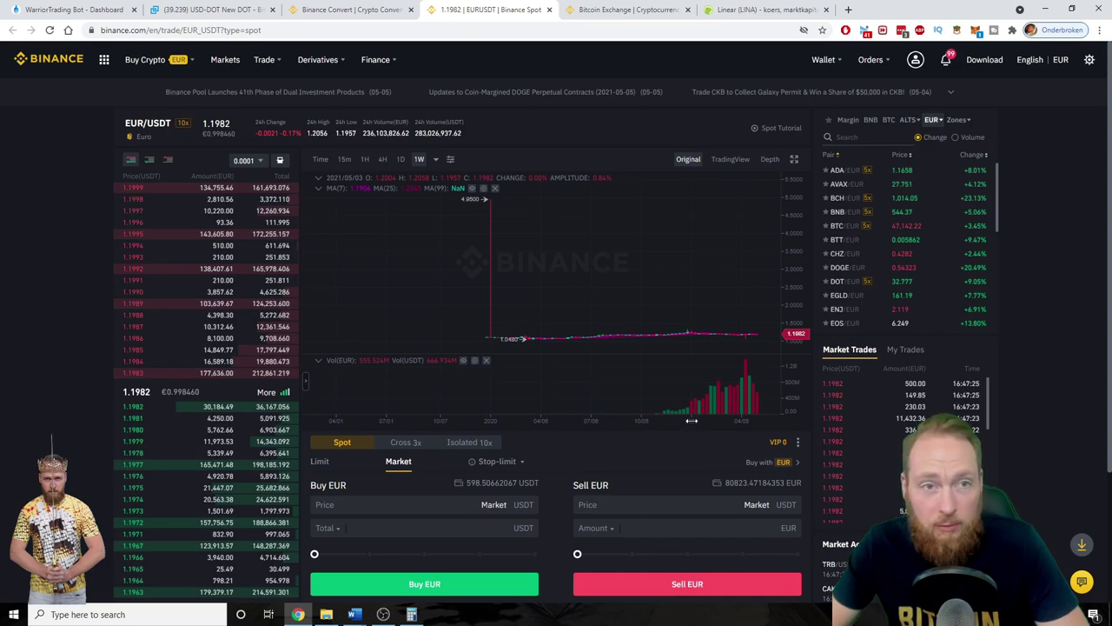
Confirm in Order History that the sale filled at 1.1982 for 599.1 USDT
mouse_move(830, 60)
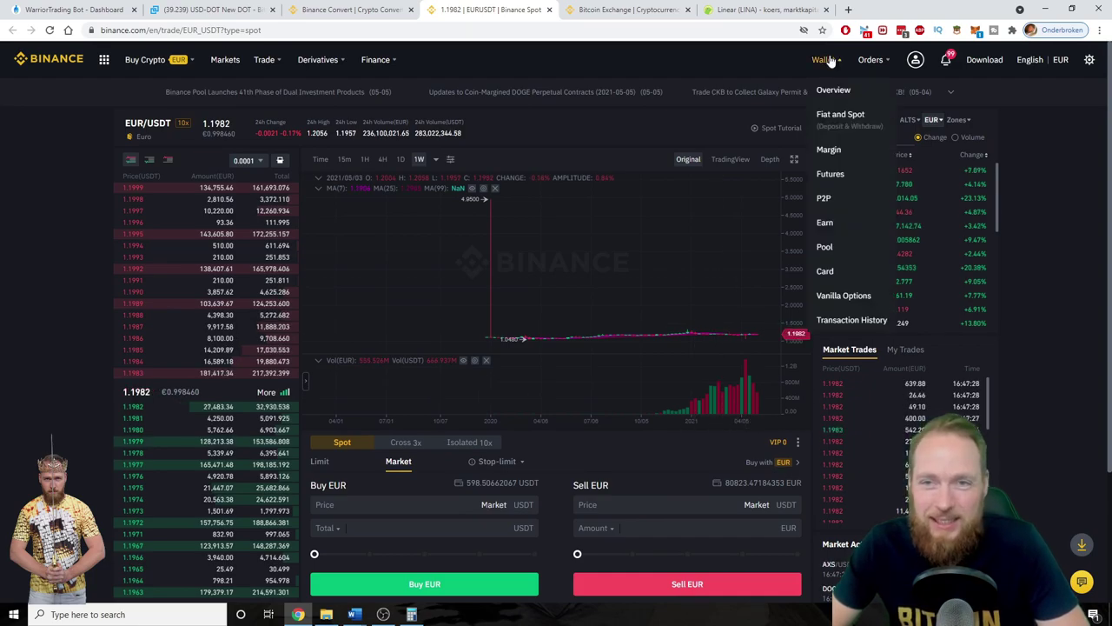
scroll(1076, 269, "down", 2)
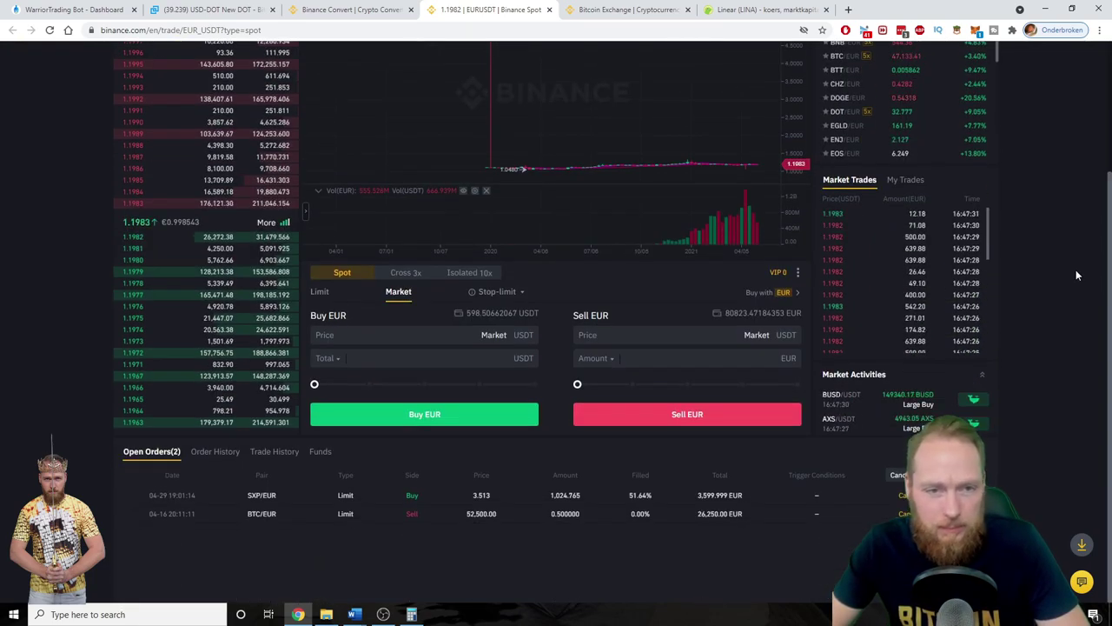
left_click(221, 453)
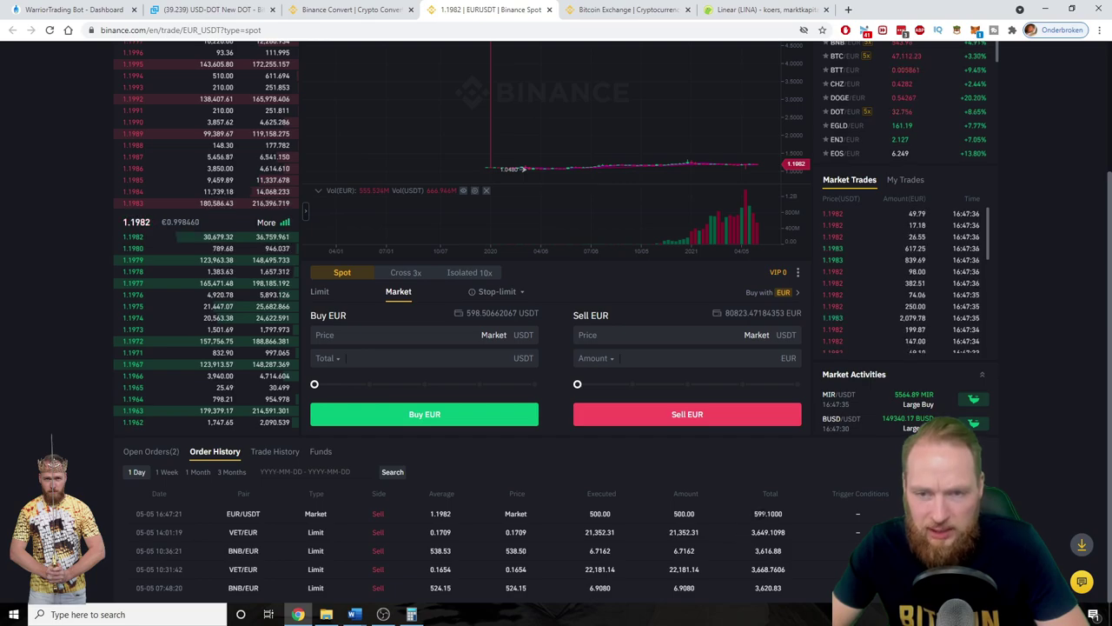
left_click(618, 7)
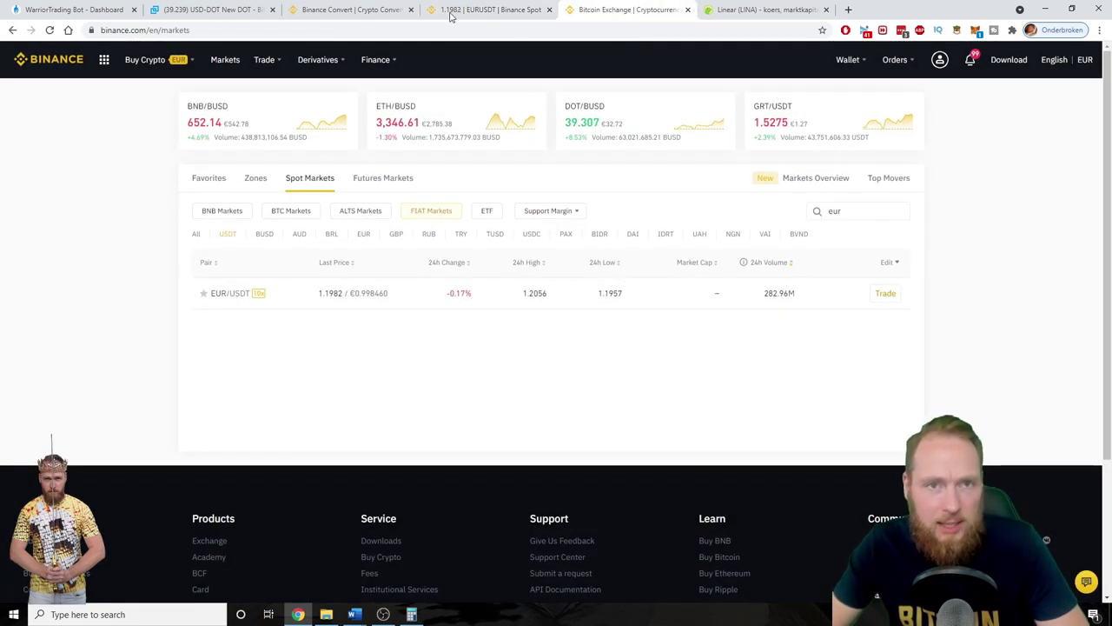
Reload the Convert page and set it to convert EUR into USDT
left_click(365, 9)
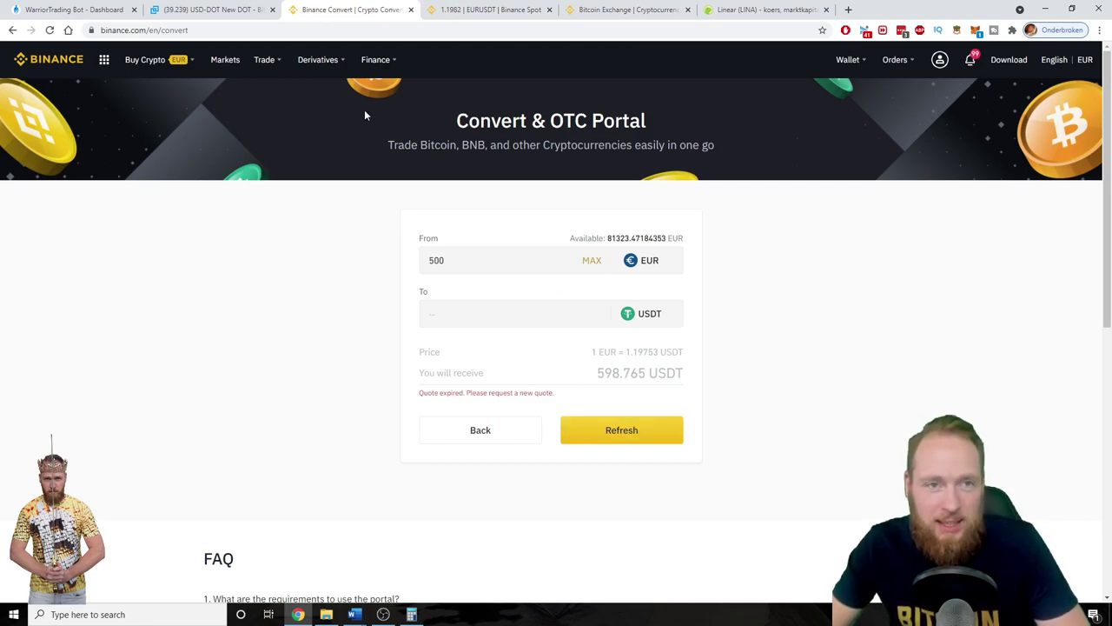
mouse_move(274, 60)
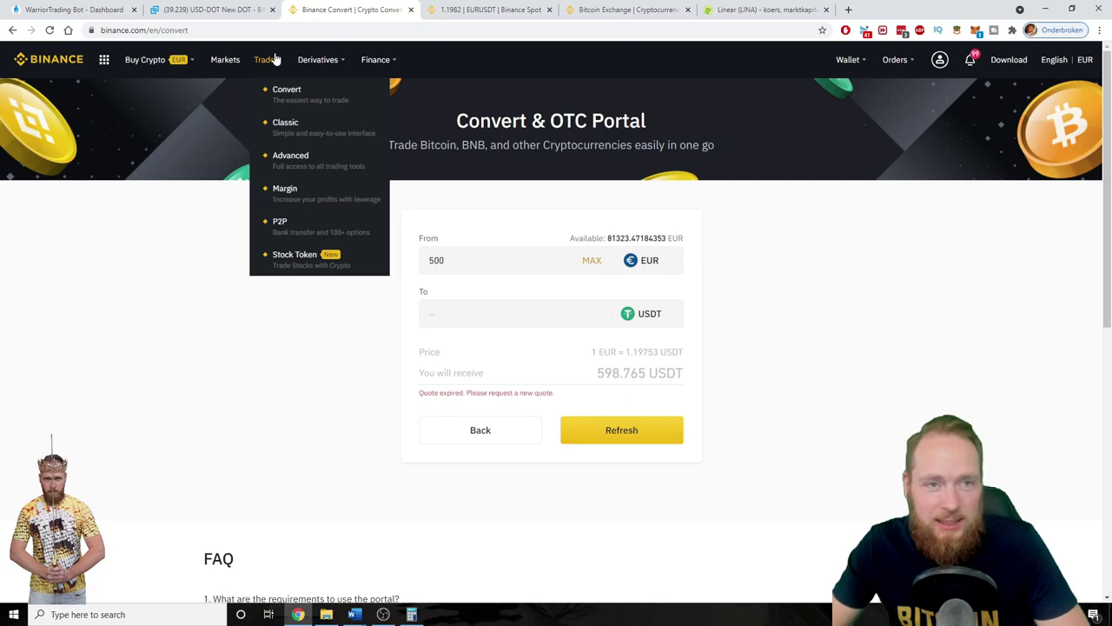
left_click(298, 104)
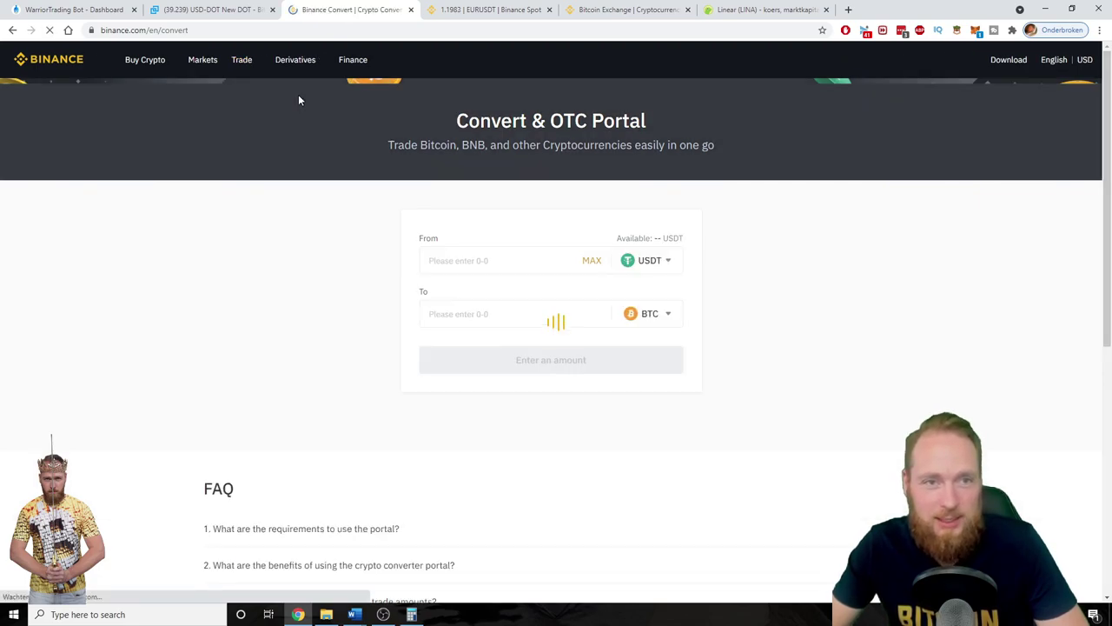
left_click(660, 261)
scroll(557, 331, "down", 5)
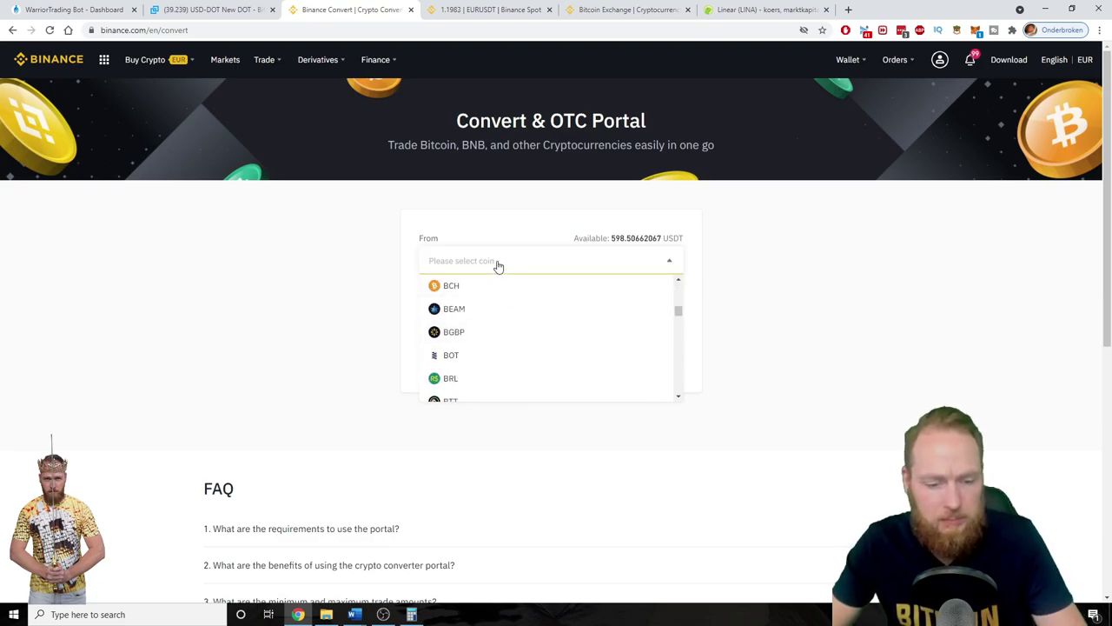
type("eur")
left_click(448, 286)
left_click(660, 315)
left_click(463, 365)
Convert 500 EUR into 598.71 USDT and view the 1,197.21662067 USDT spot balance
left_click(494, 265)
type("50")
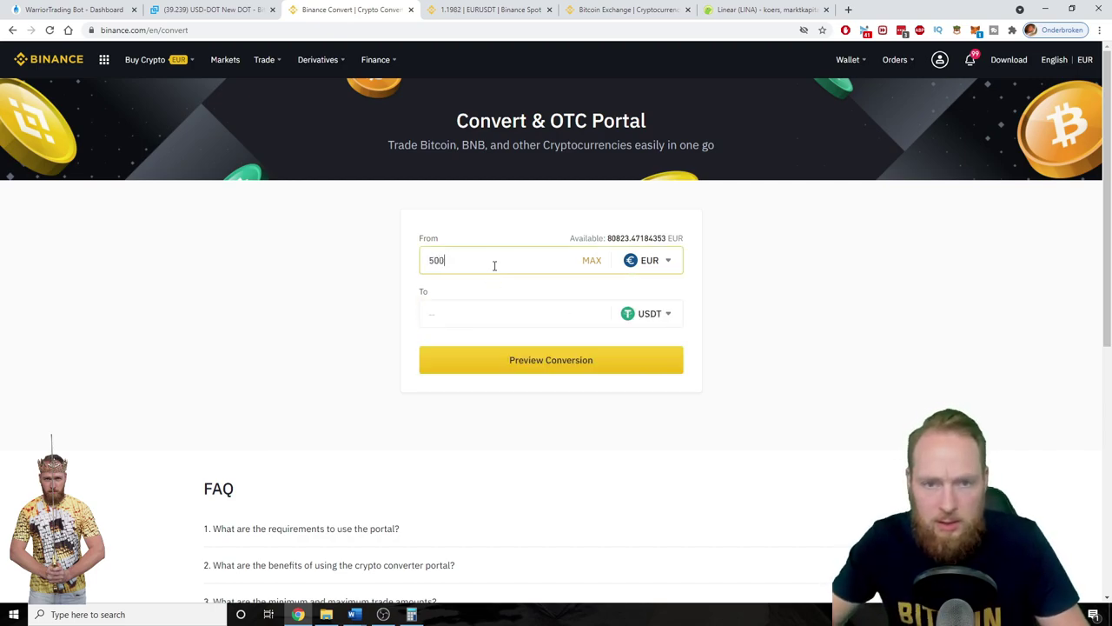
type("0")
left_click(513, 358)
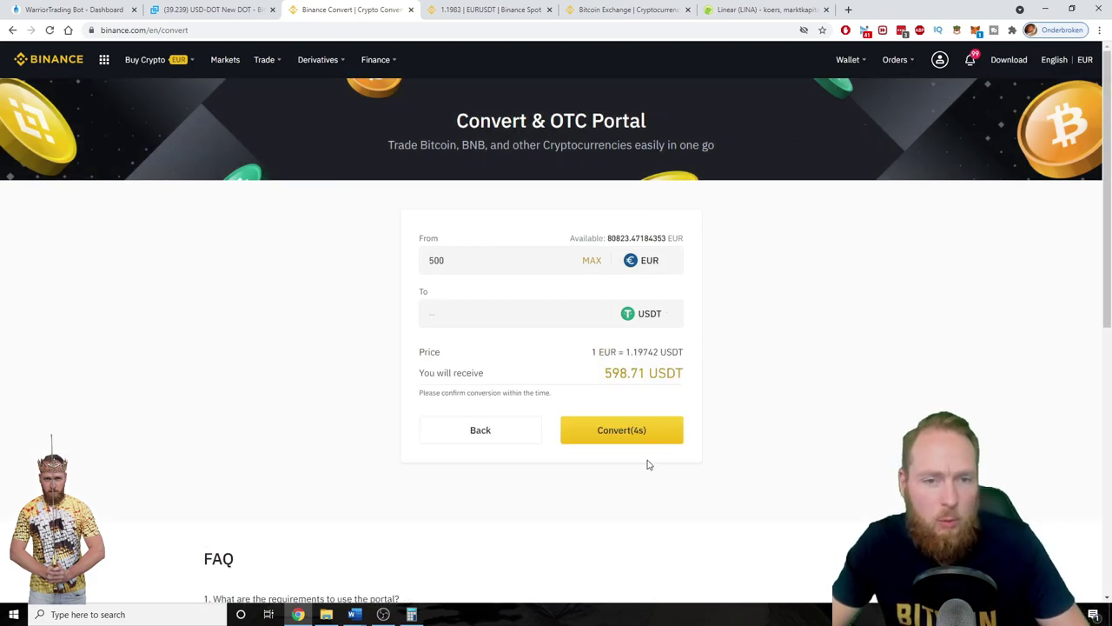
left_click(635, 432)
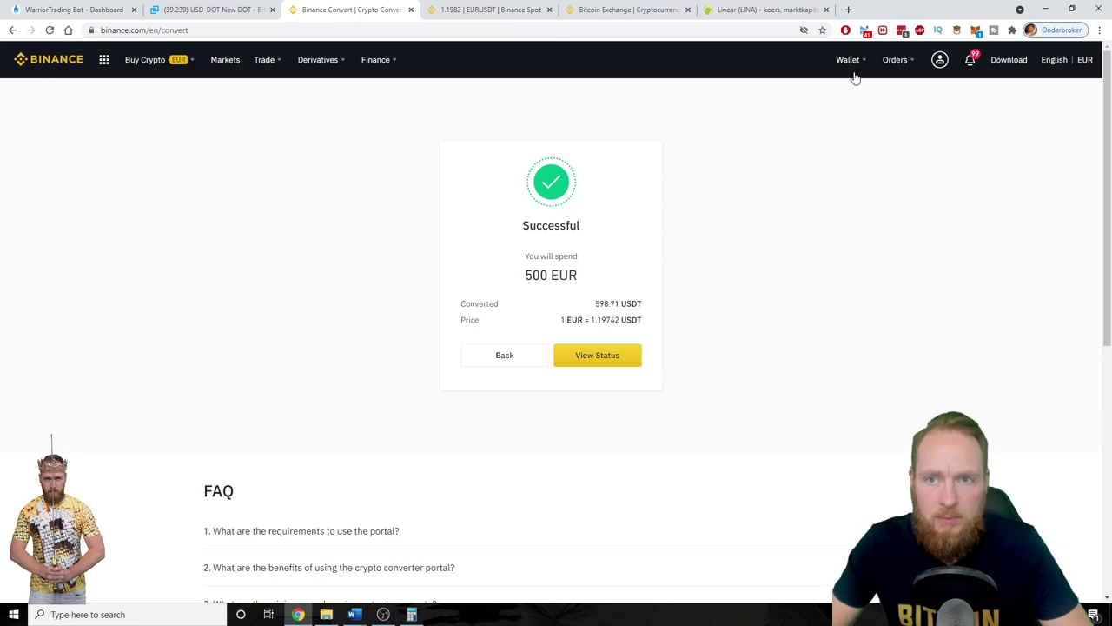
mouse_move(856, 69)
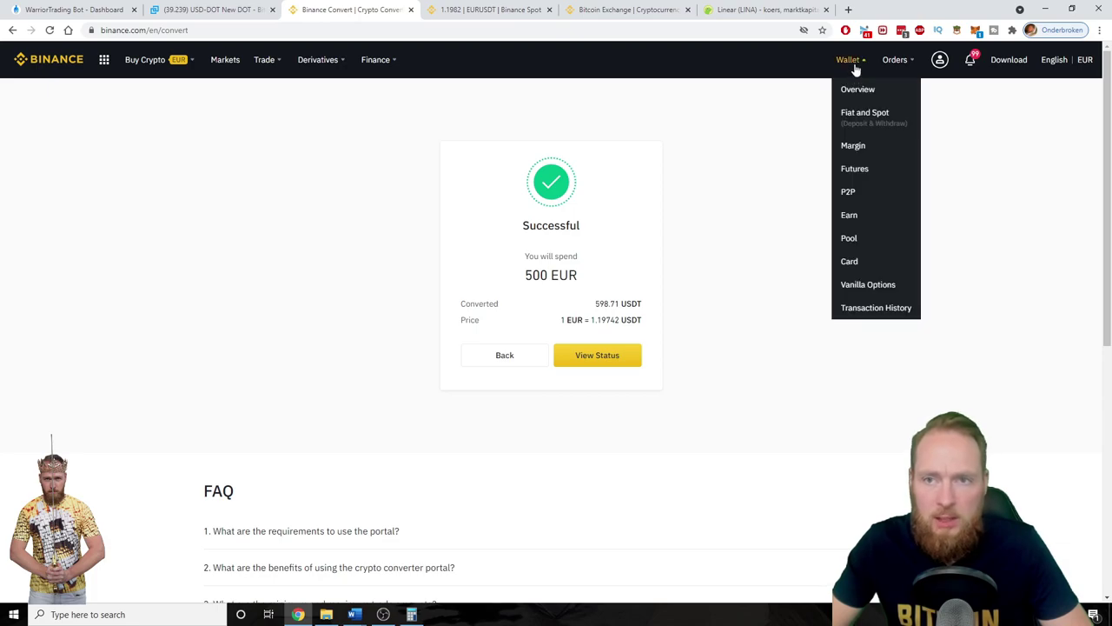
left_click(863, 122)
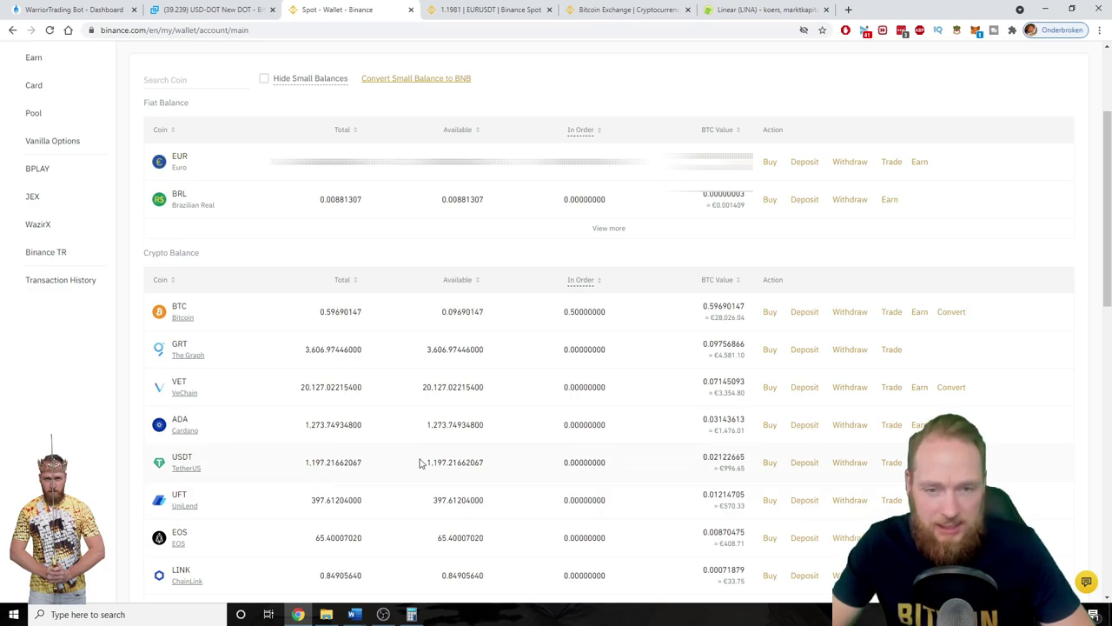
Replace the 'eur' market search with 'lina' and open the LINA/USDT trading page
key("ctrl+Tab")
key("ctrl+Tab")
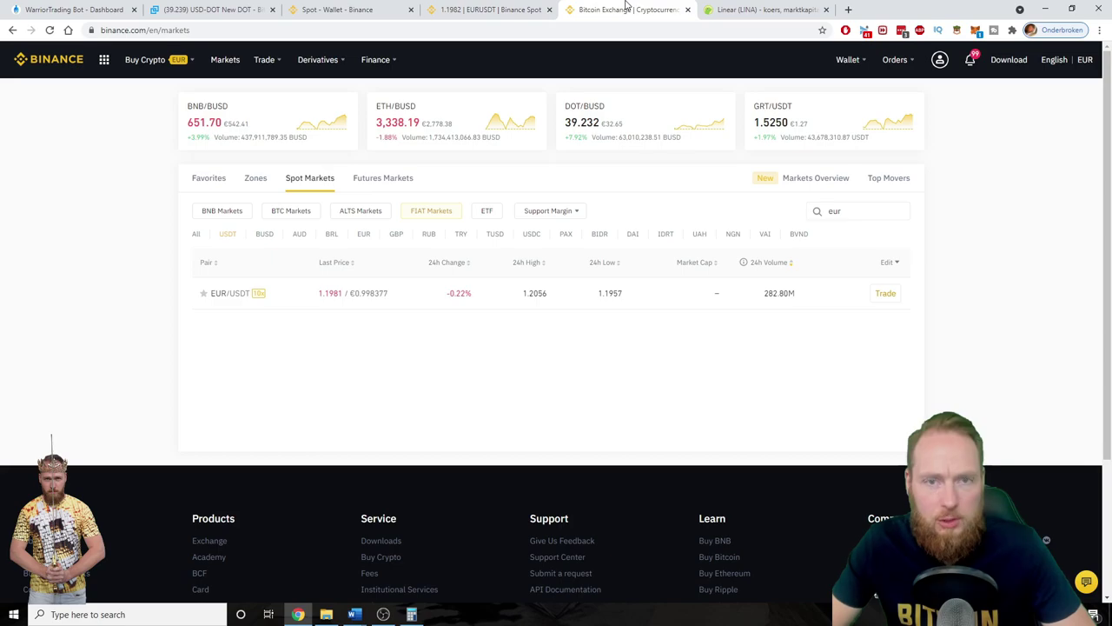
double_click(834, 211)
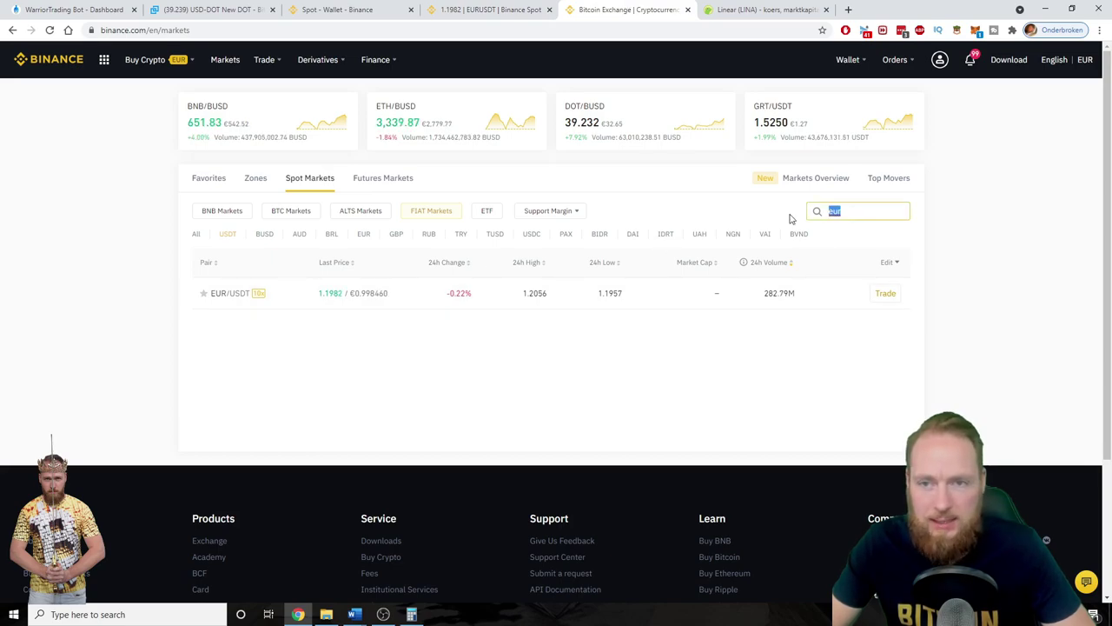
type("lina")
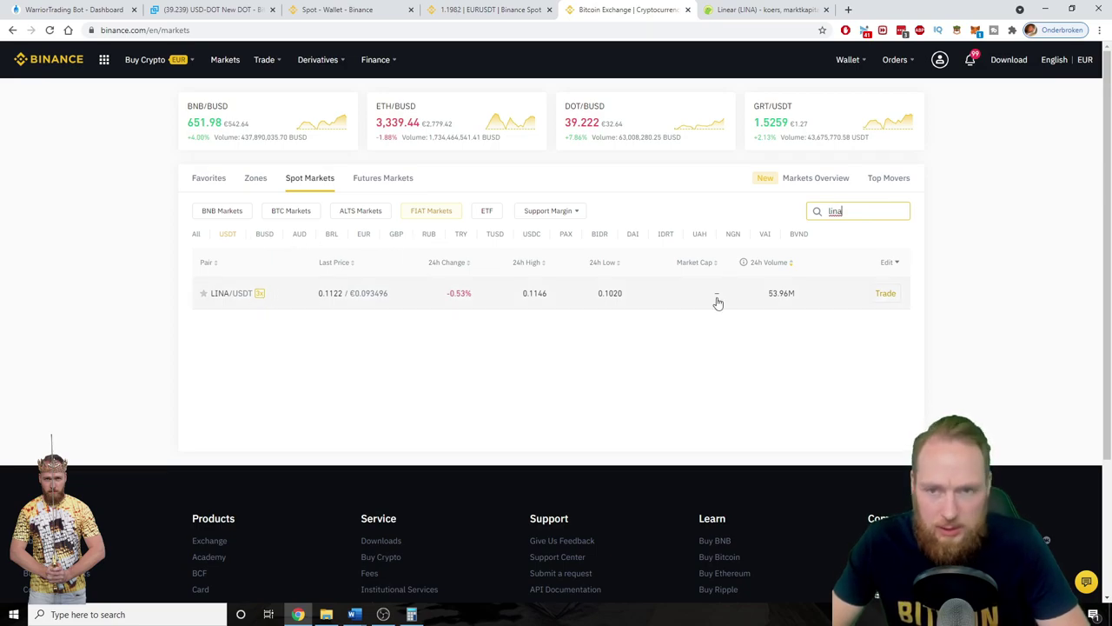
left_click(883, 296)
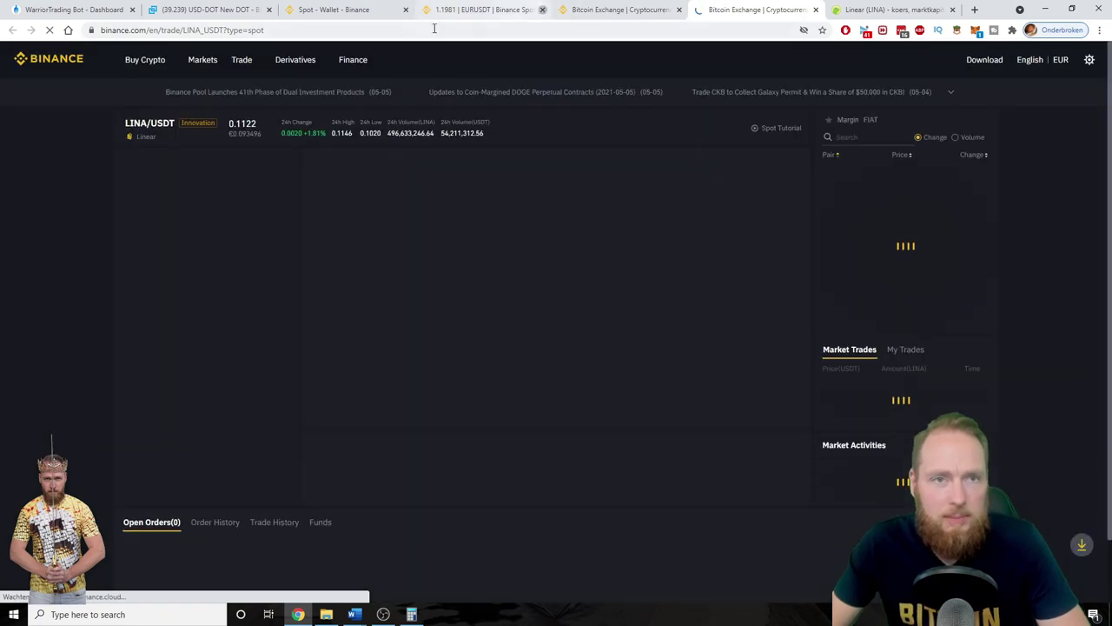
left_click(405, 9)
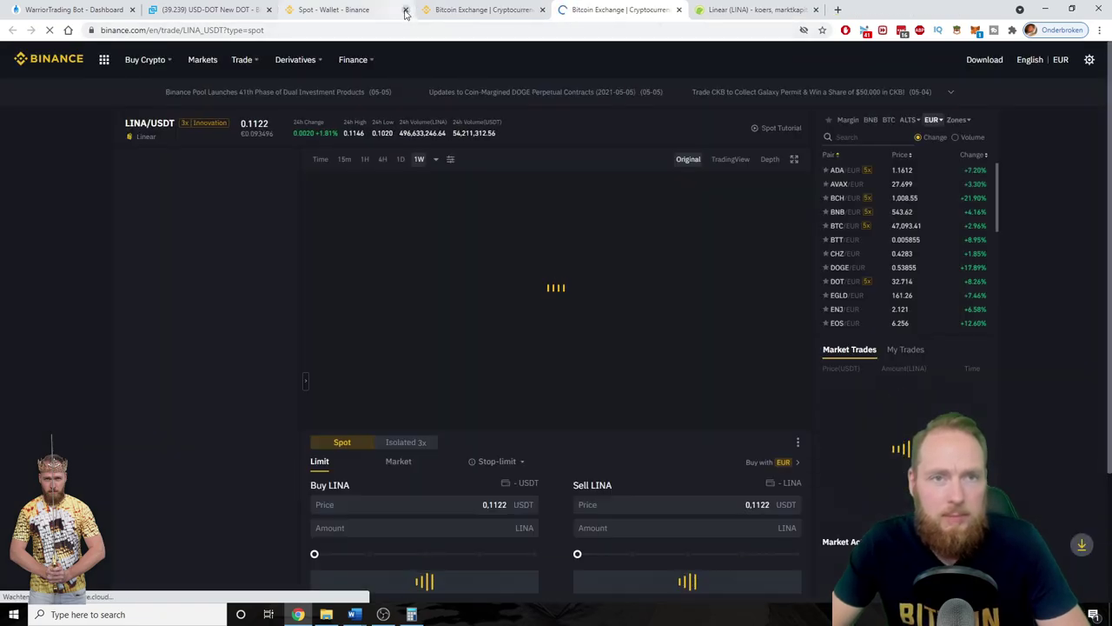
Close the extra tabs and market-buy LINA with 100% of the 1,197.215514 USDT
left_click(405, 10)
left_click(405, 10)
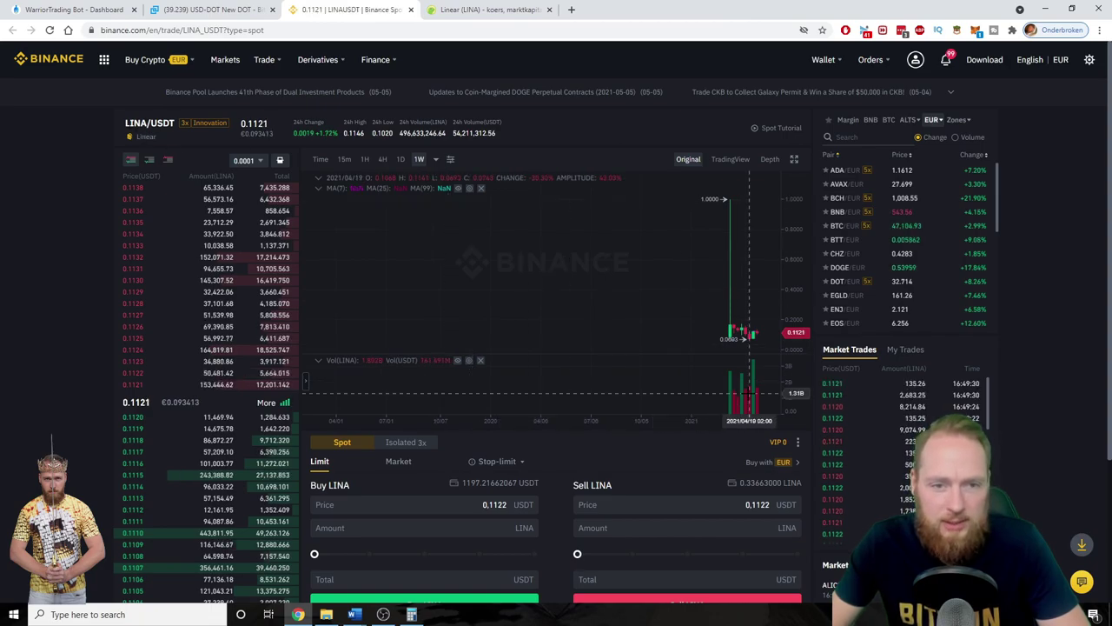
scroll(421, 512, "down", 1)
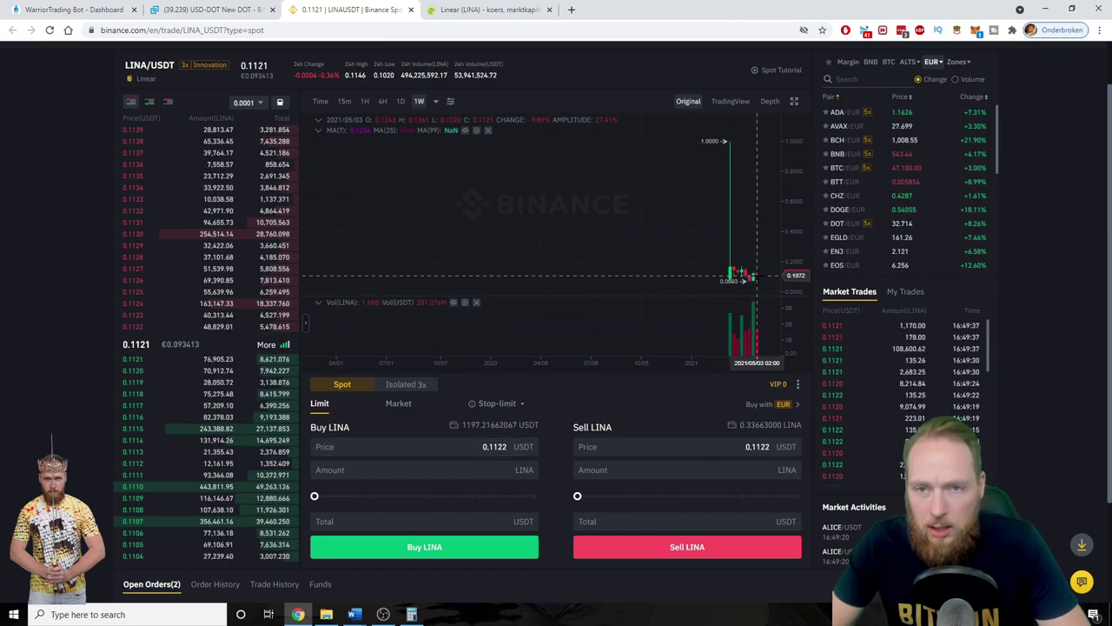
left_click(398, 404)
left_click(466, 469)
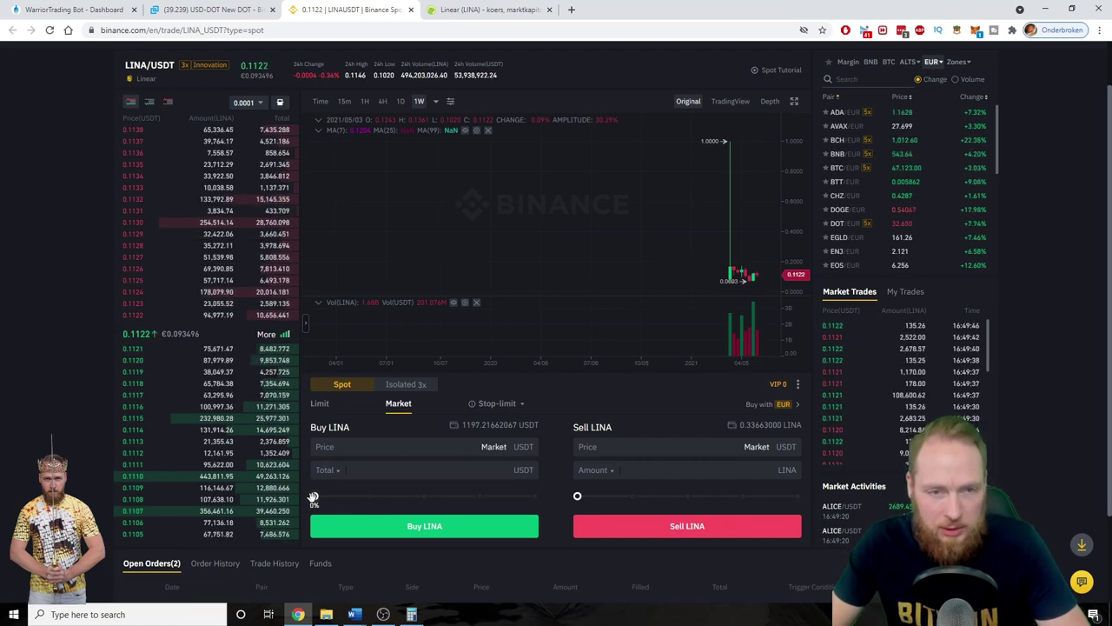
left_click_drag(314, 498, 568, 502)
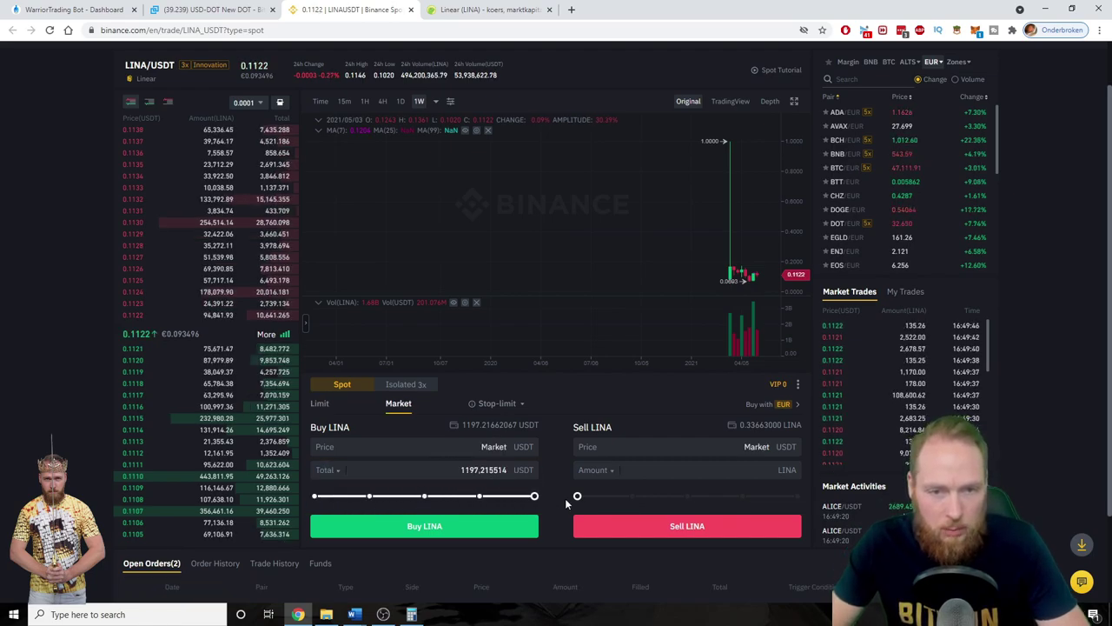
scroll(569, 499, "down", 1)
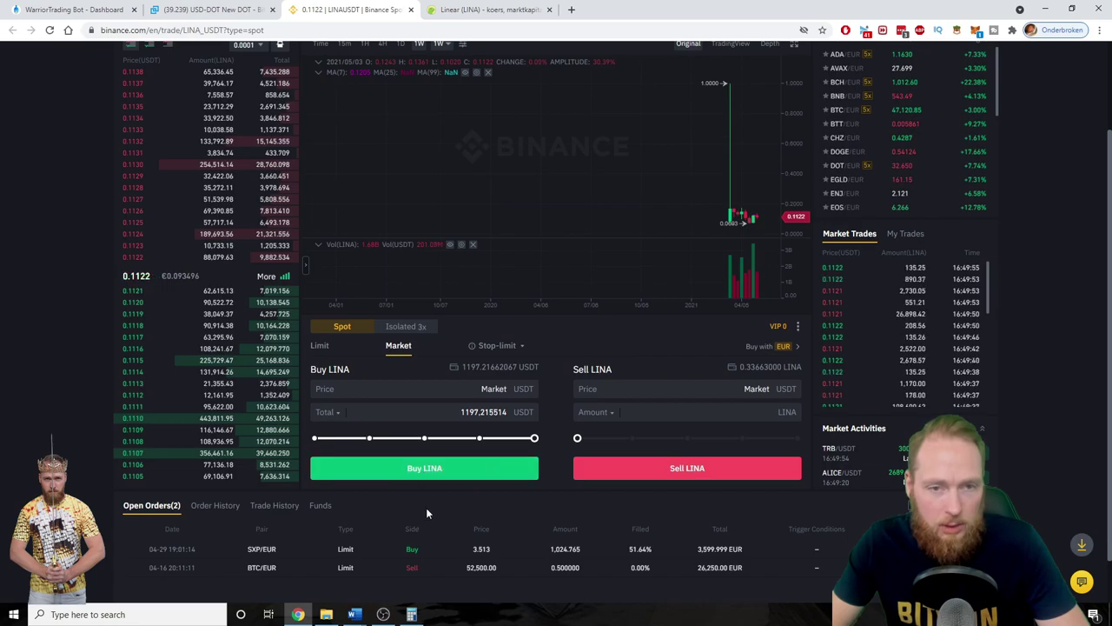
left_click(427, 474)
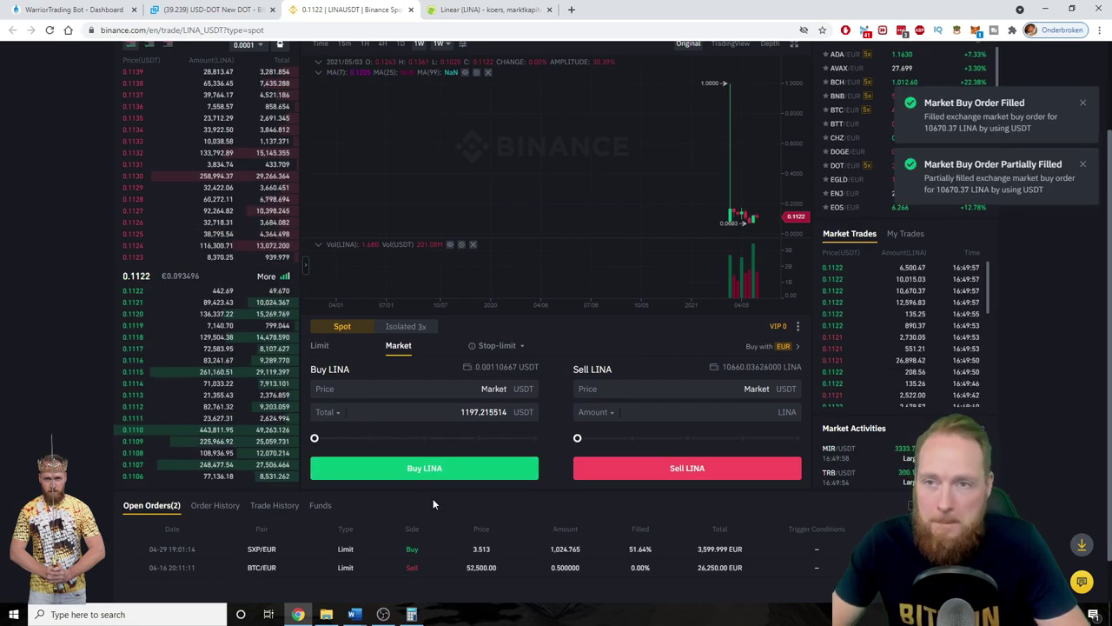
scroll(433, 499, "down", 1)
scroll(440, 504, "up", 2)
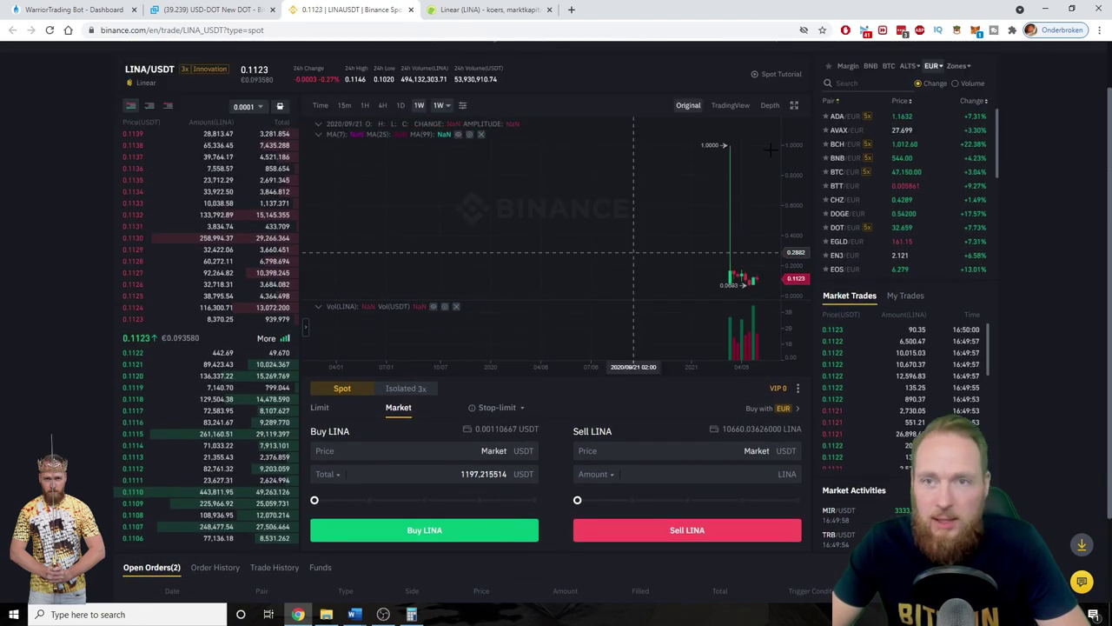
Open Wallet > Fiat and Spot and locate the LINA holding worth about €994.71
scroll(770, 149, "up", 1)
mouse_move(822, 60)
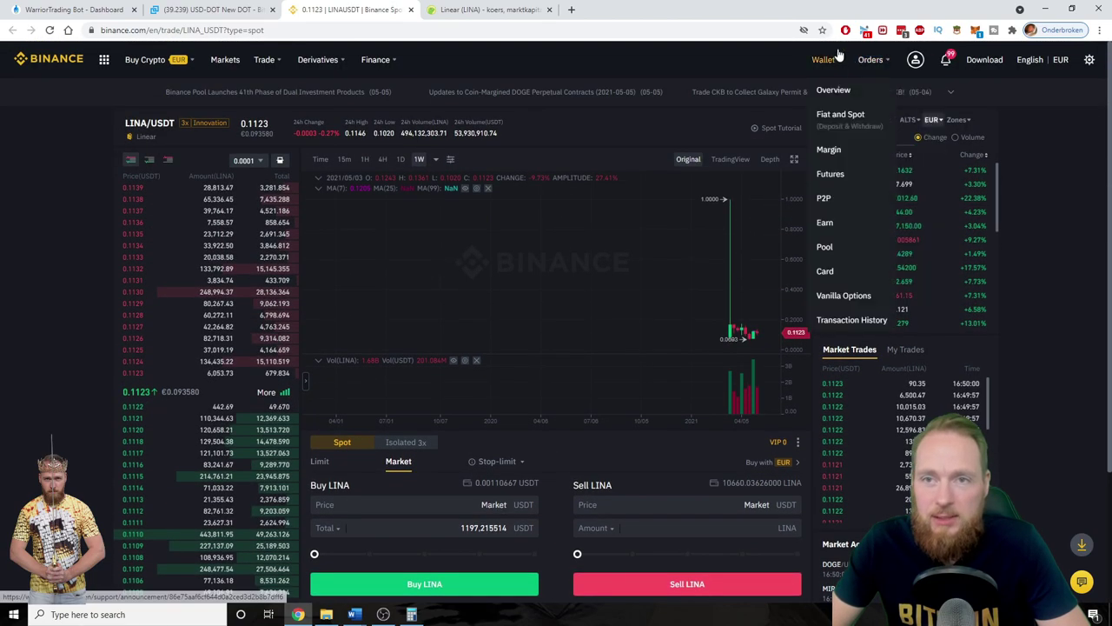
left_click(835, 122)
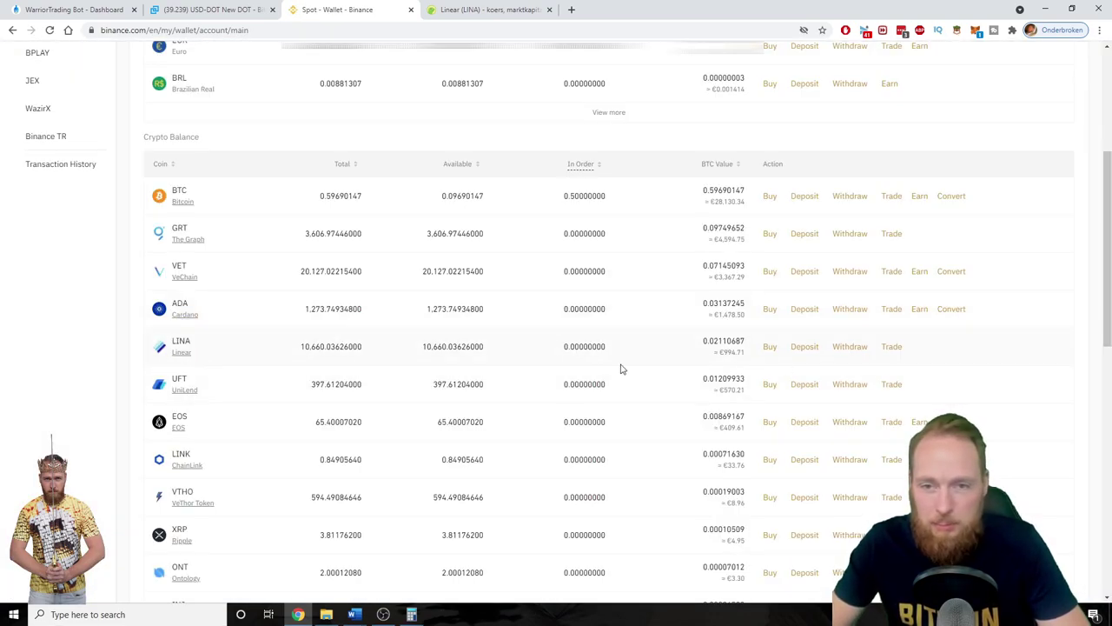
left_click_drag(724, 353, 738, 352)
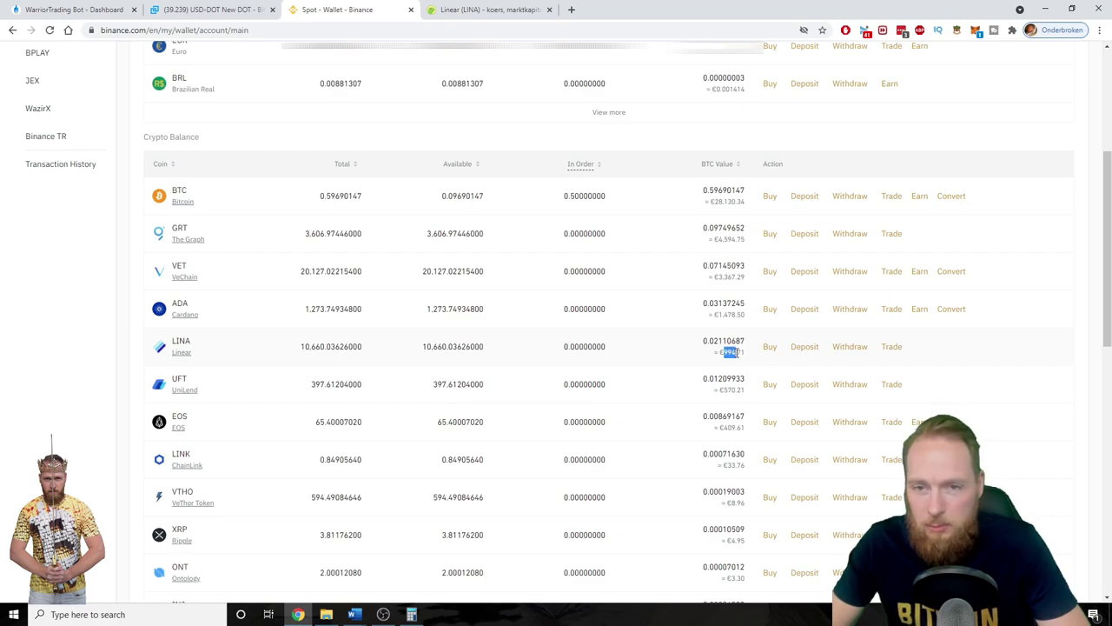
left_click(728, 352)
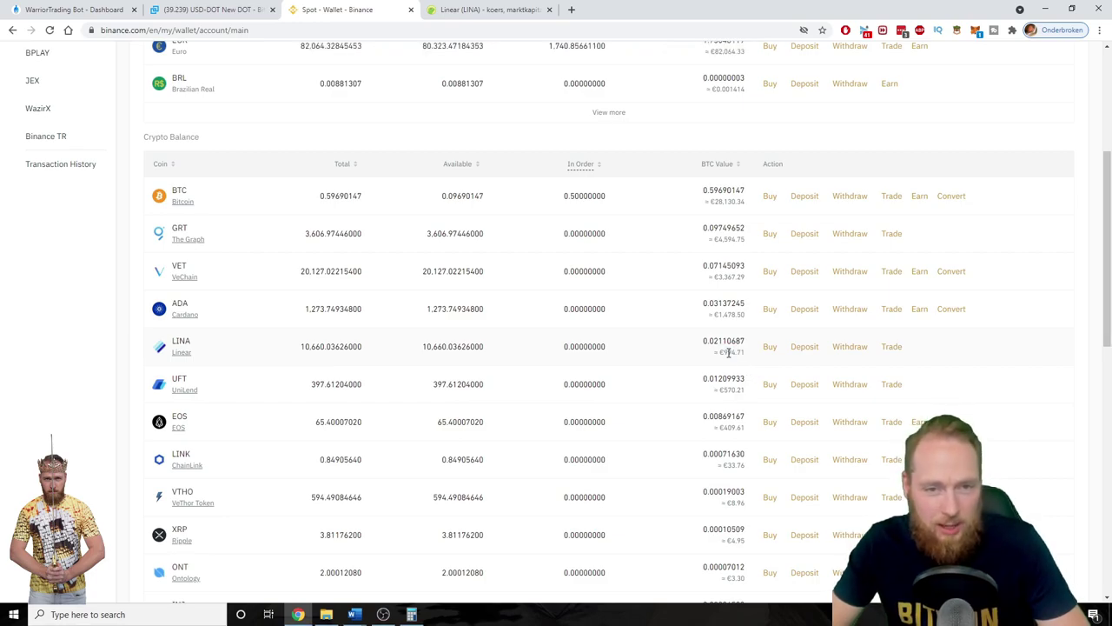